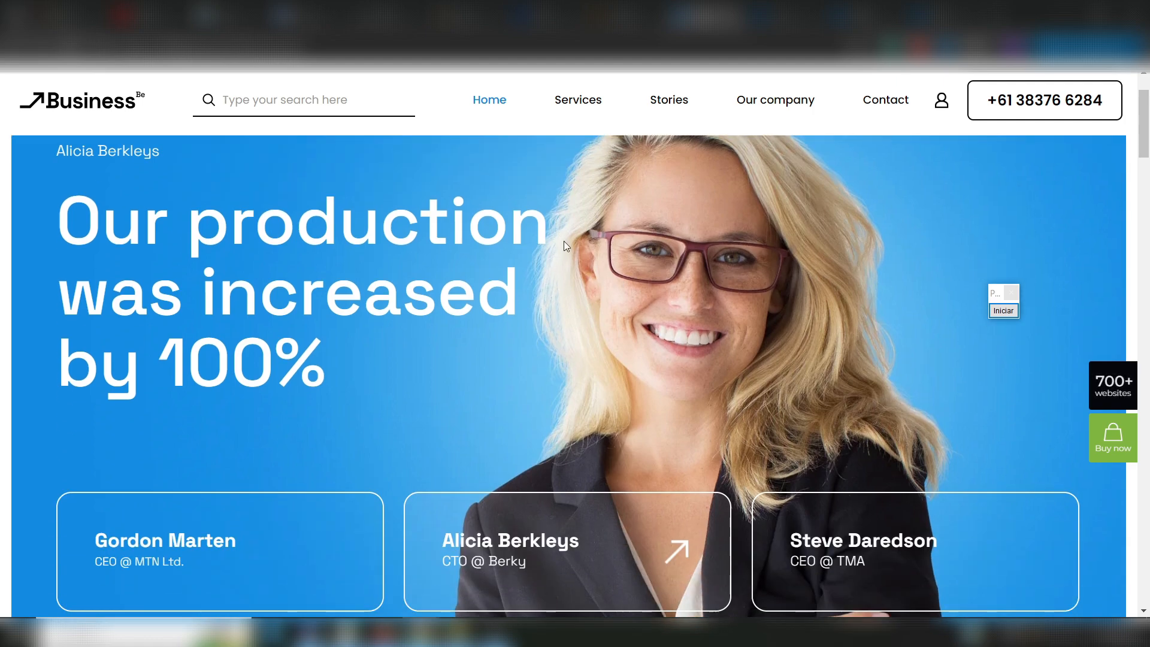
Step: Browse the sample websites for Business, Be Consultant and Be Firebrigade to examine their home page layouts
scroll(565, 242, down, 1)
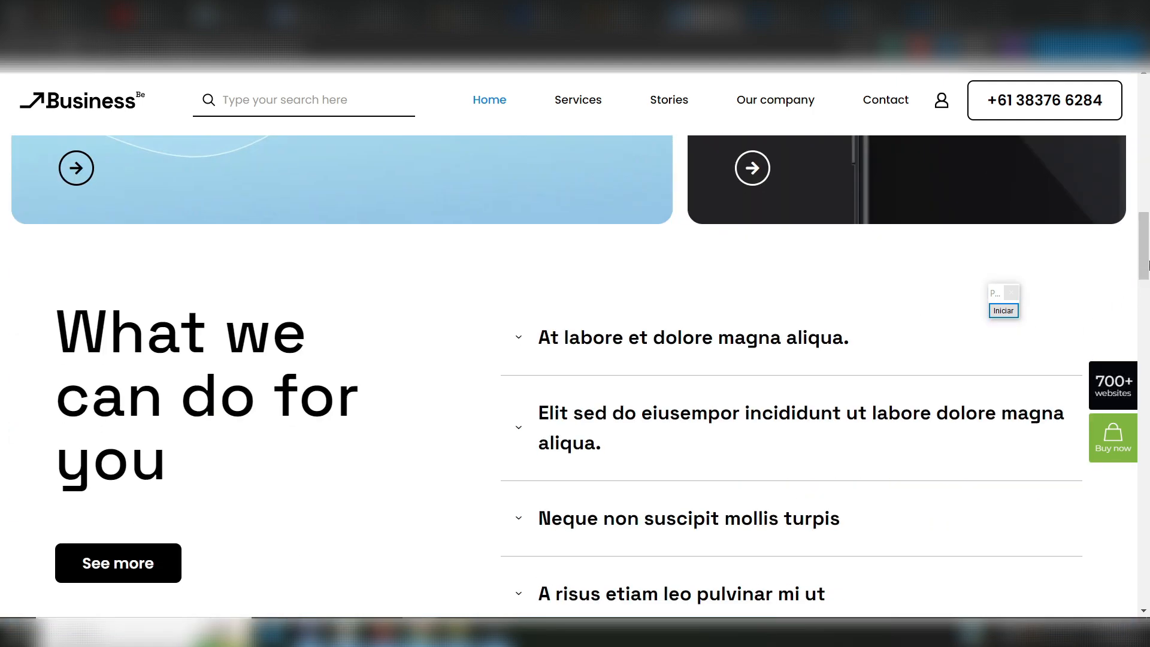
drag(1143, 239, 1093, 132)
scroll(775, 294, up, 4)
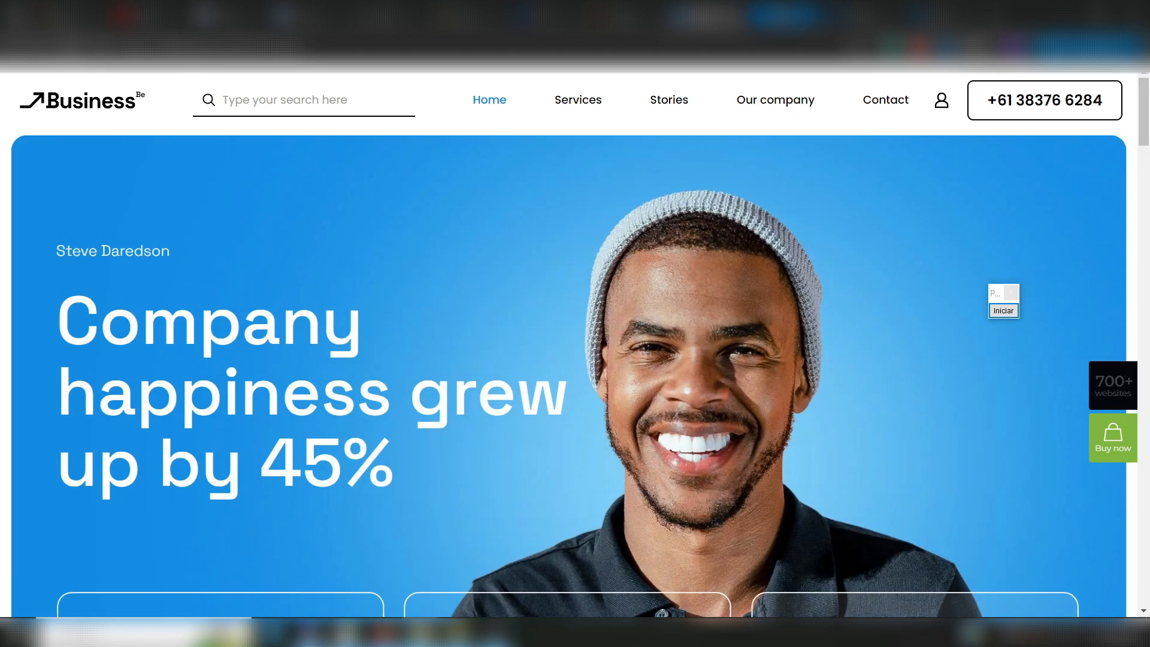
click(779, 17)
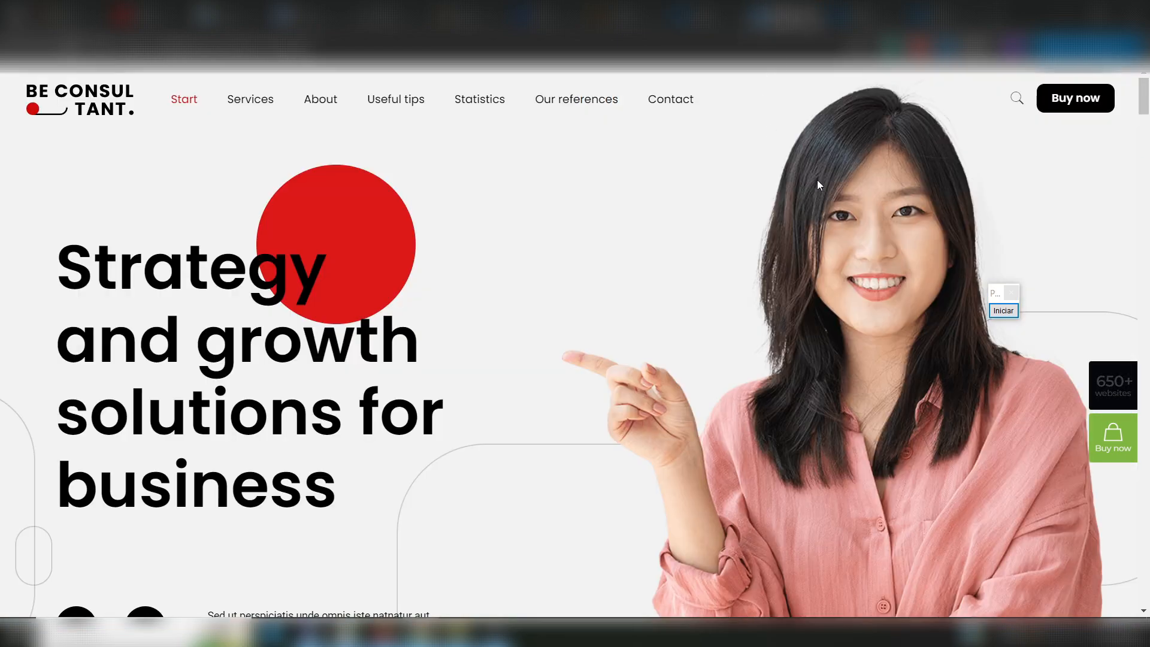
scroll(700, 249, down, 20)
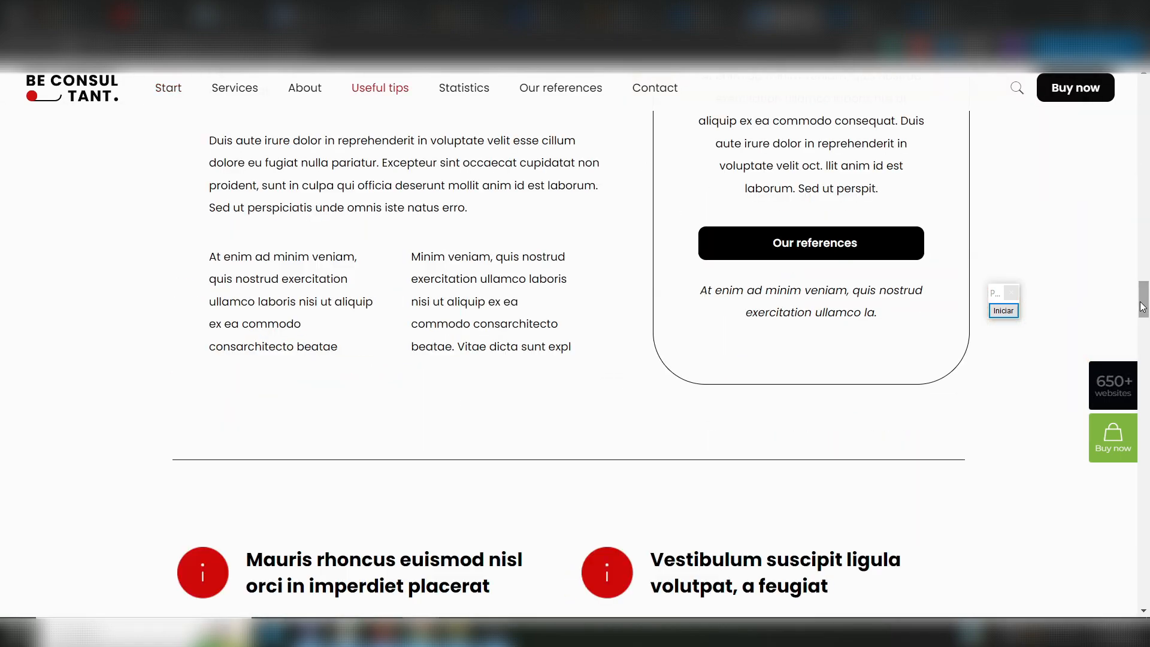
drag(1142, 298, 1144, 95)
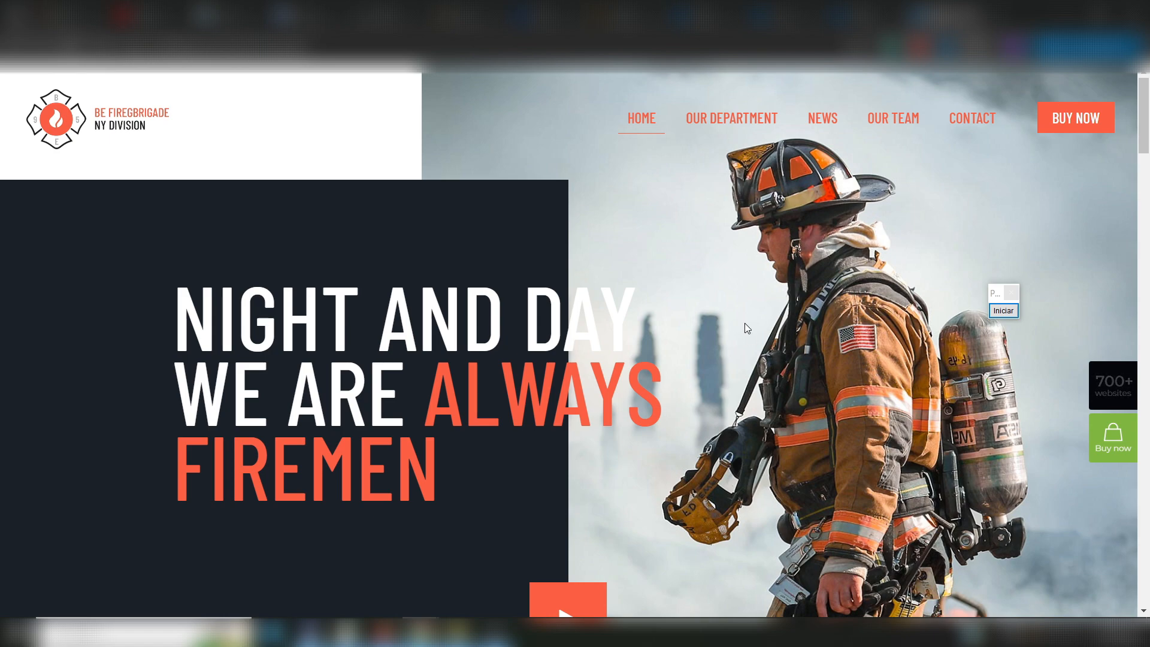
scroll(742, 326, down, 7)
scroll(742, 326, up, 7)
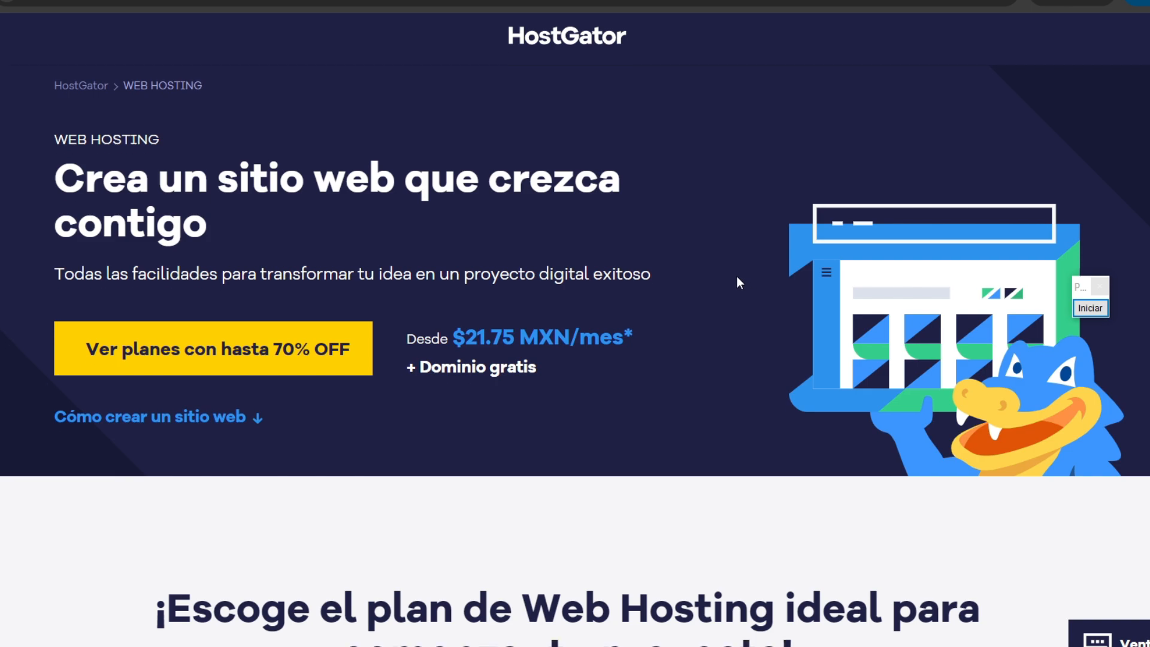
Step: Choose HostGator's Plan Personal web hosting with the 3-year term and proceed to the cart
scroll(736, 275, down, 10)
scroll(371, 404, up, 2)
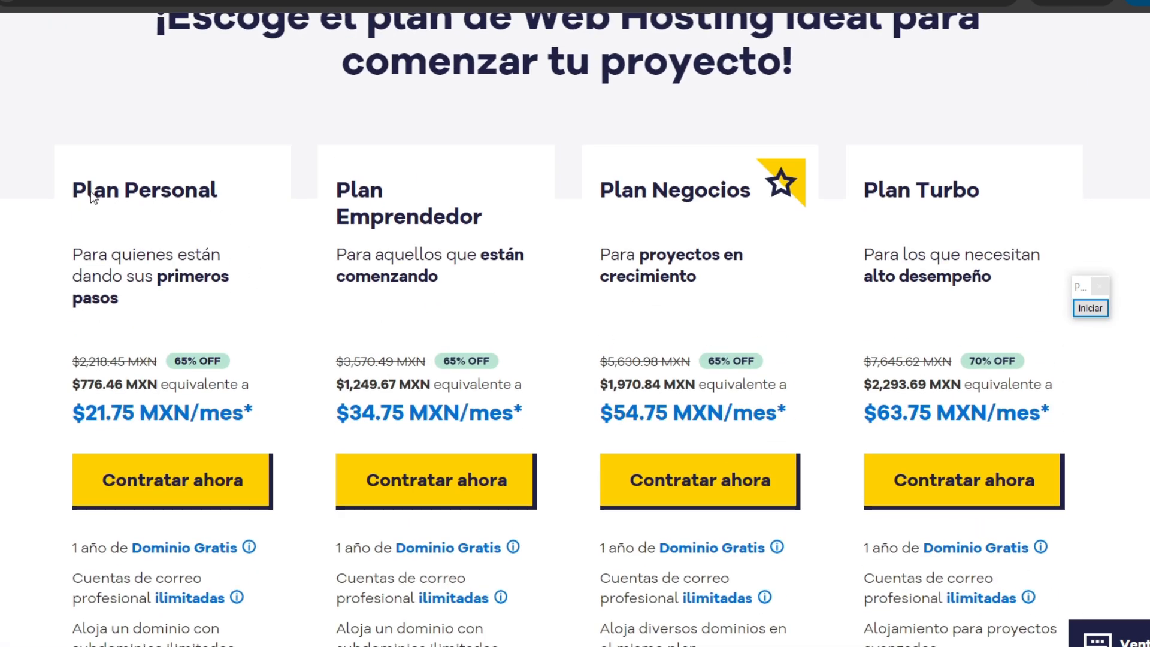
click(184, 487)
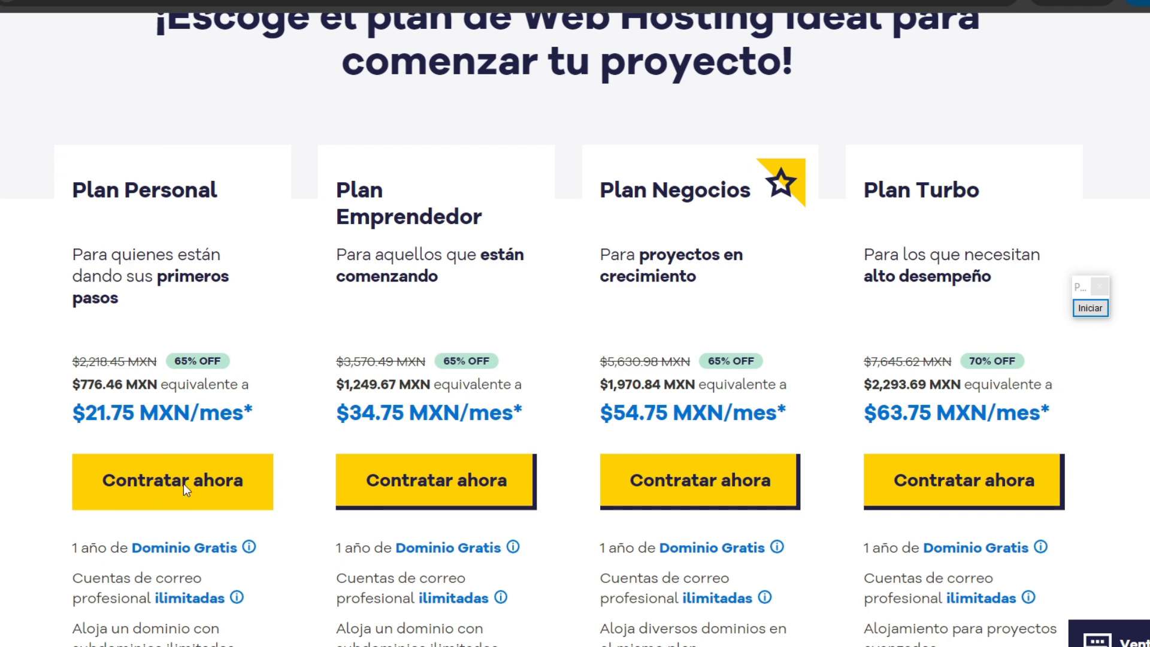
scroll(559, 304, down, 2)
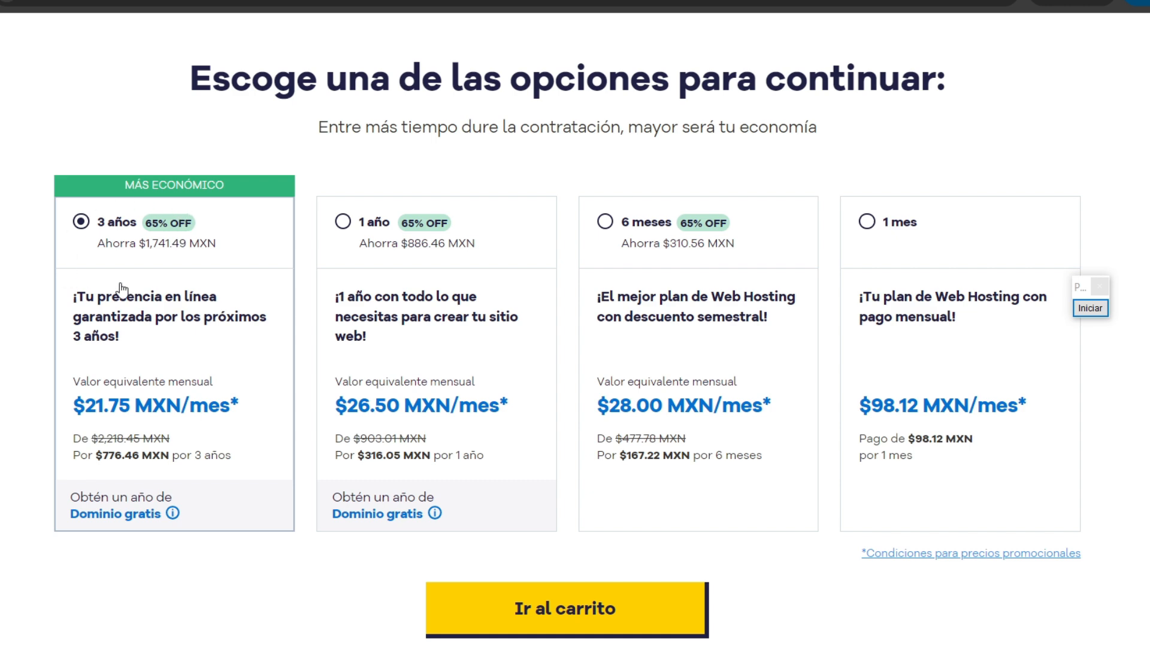
click(561, 613)
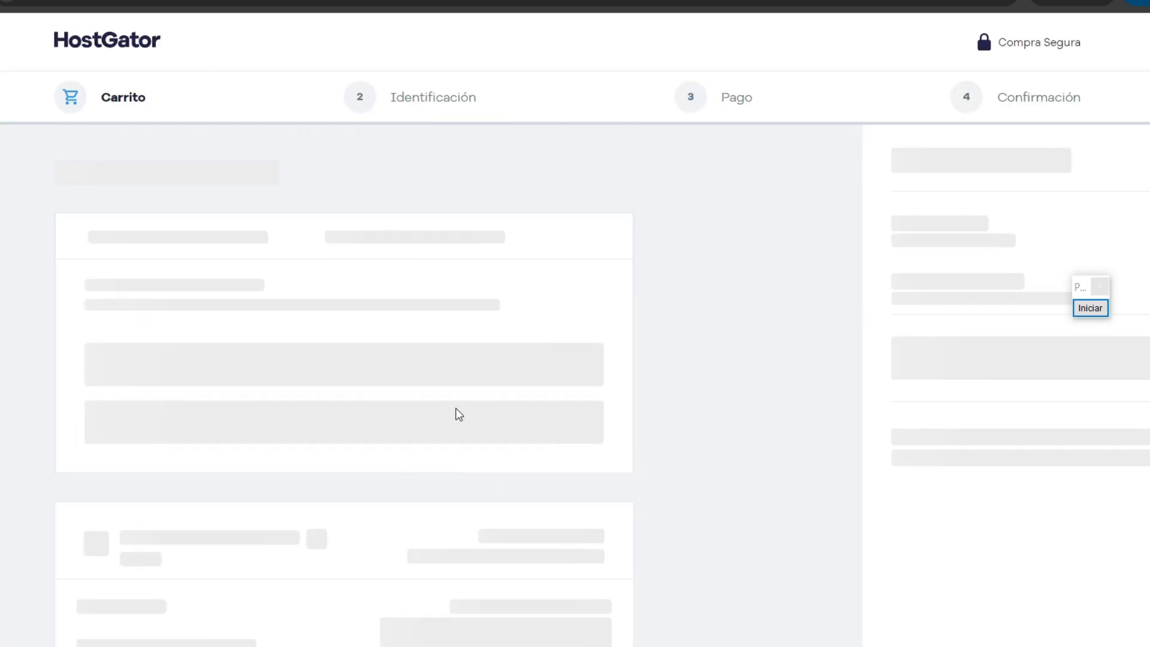
Step: Search for the new domain arquitecturatrazos.com and add it to the hosting order
scroll(361, 291, down, 2)
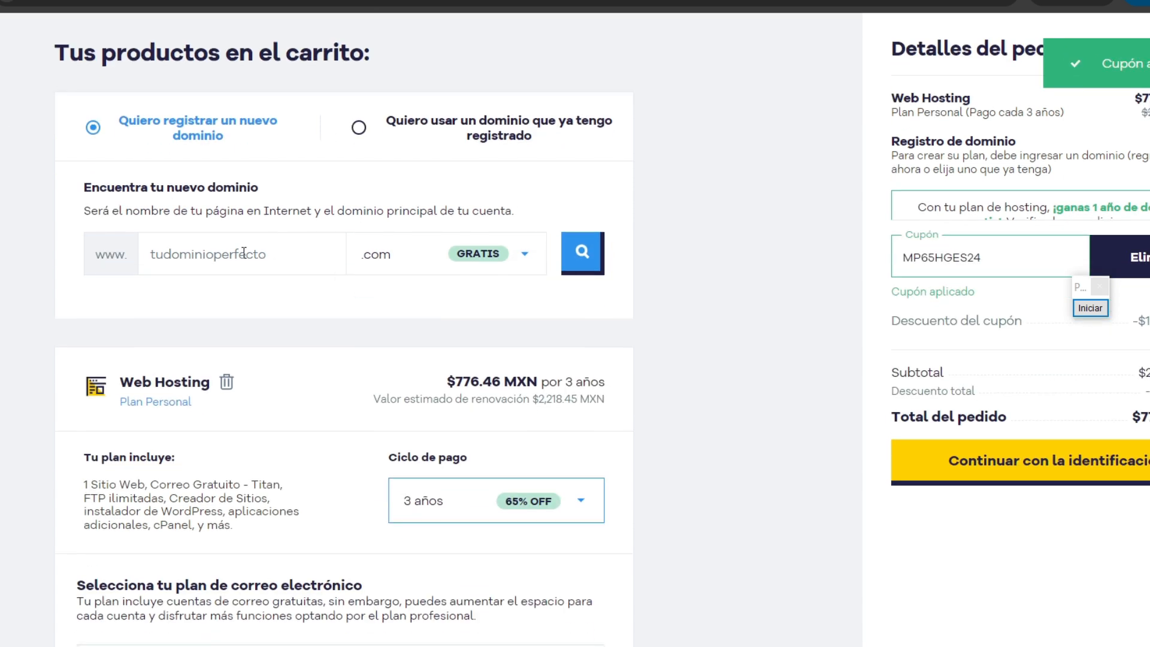
click(192, 252)
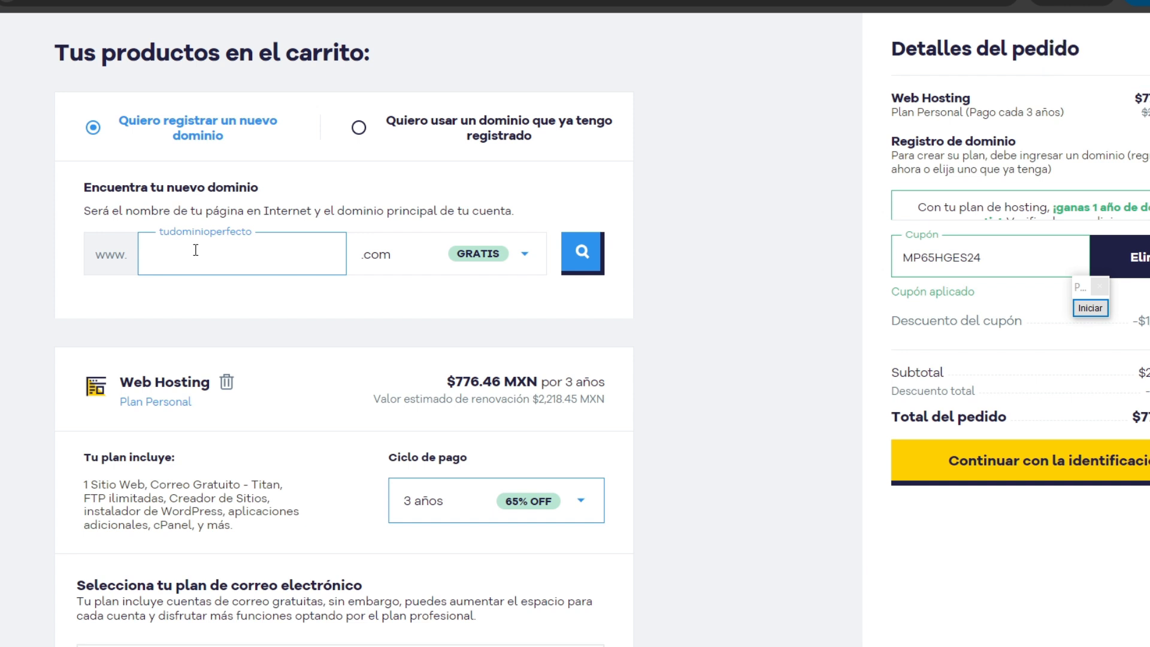
text(arquitecturatrazos)
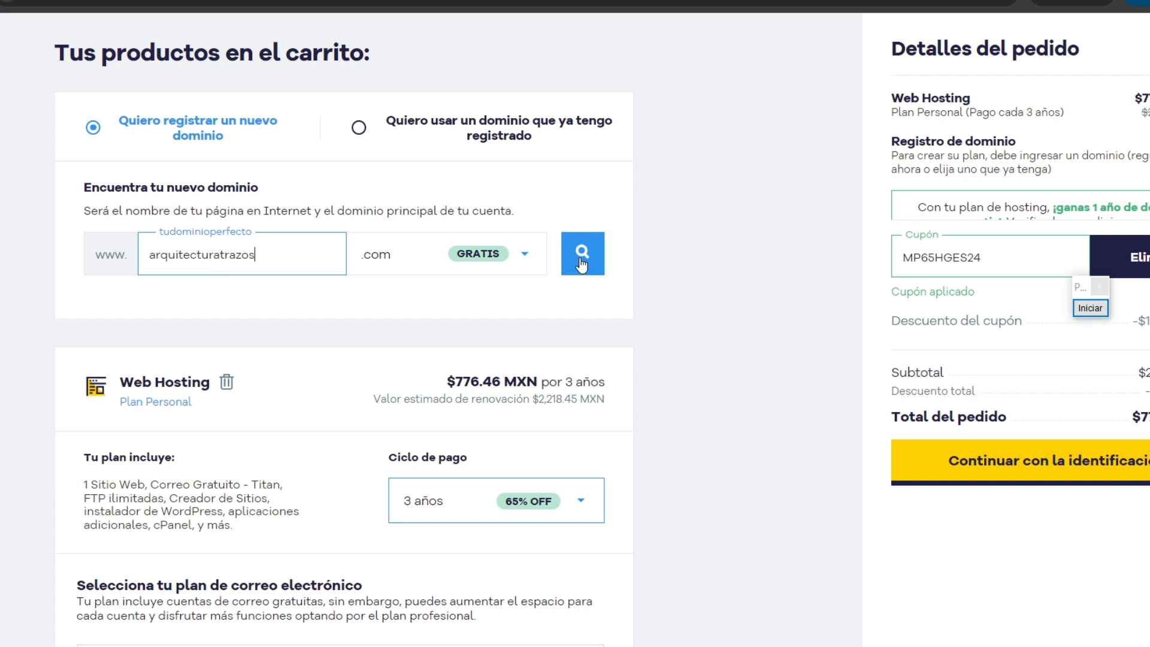
click(611, 246)
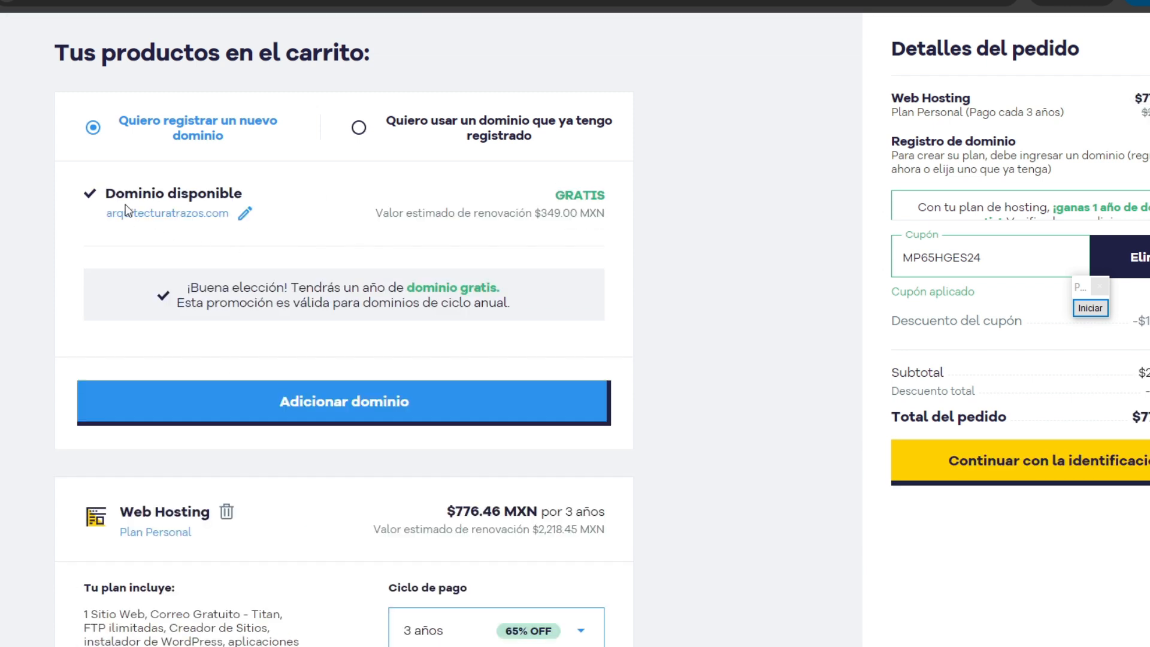
drag(108, 194, 258, 191)
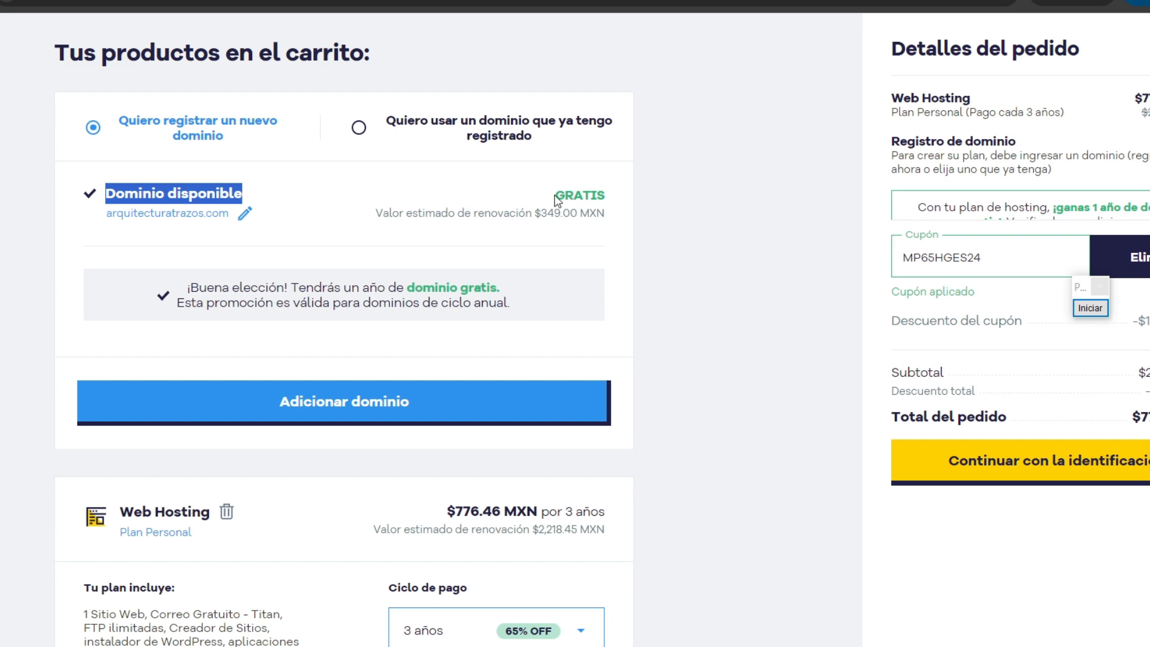
drag(556, 196, 605, 195)
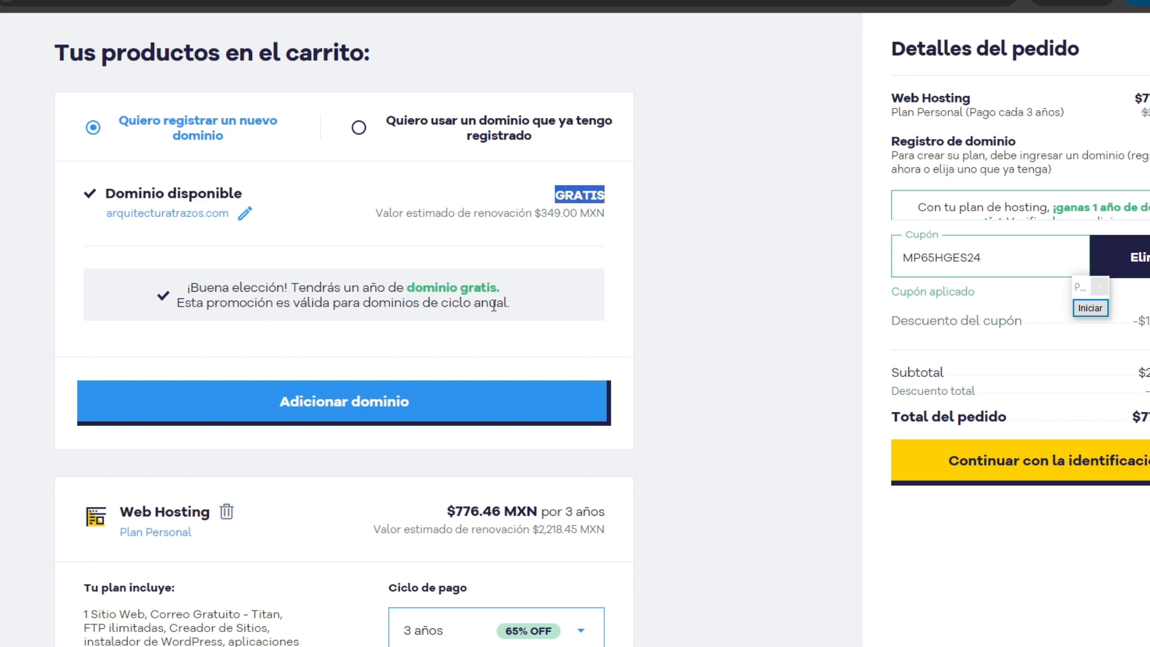
click(333, 414)
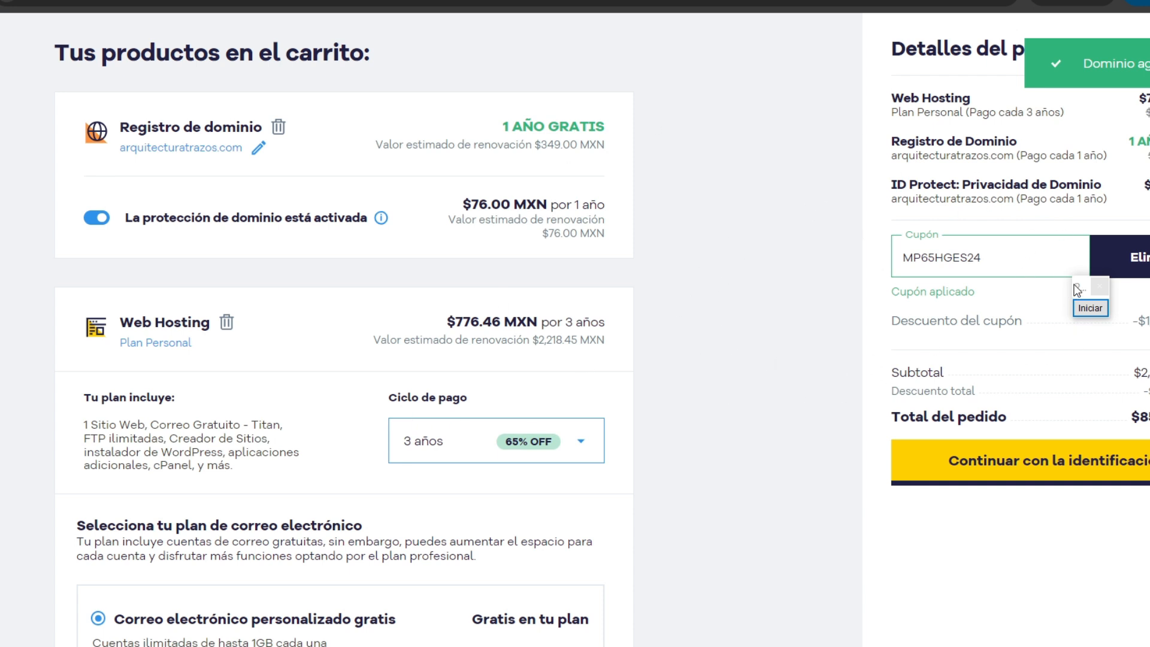
Step: Continue to customer identification, accept the HostGator terms and create the account to reach the payment form
drag(1079, 287, 765, 170)
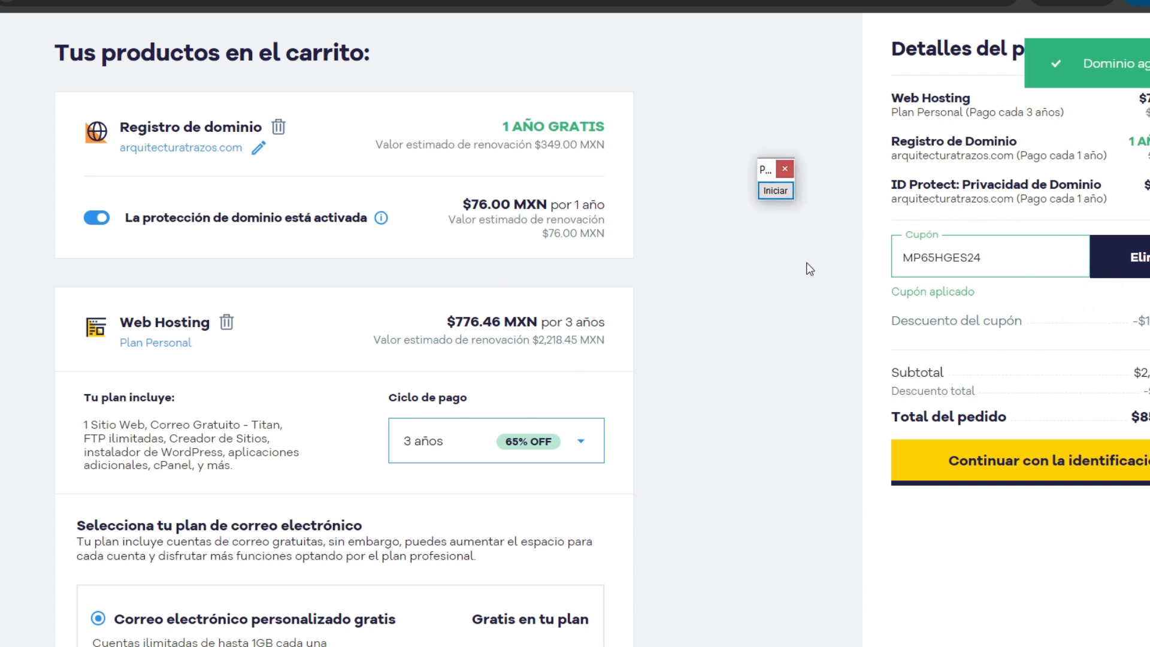
click(1105, 470)
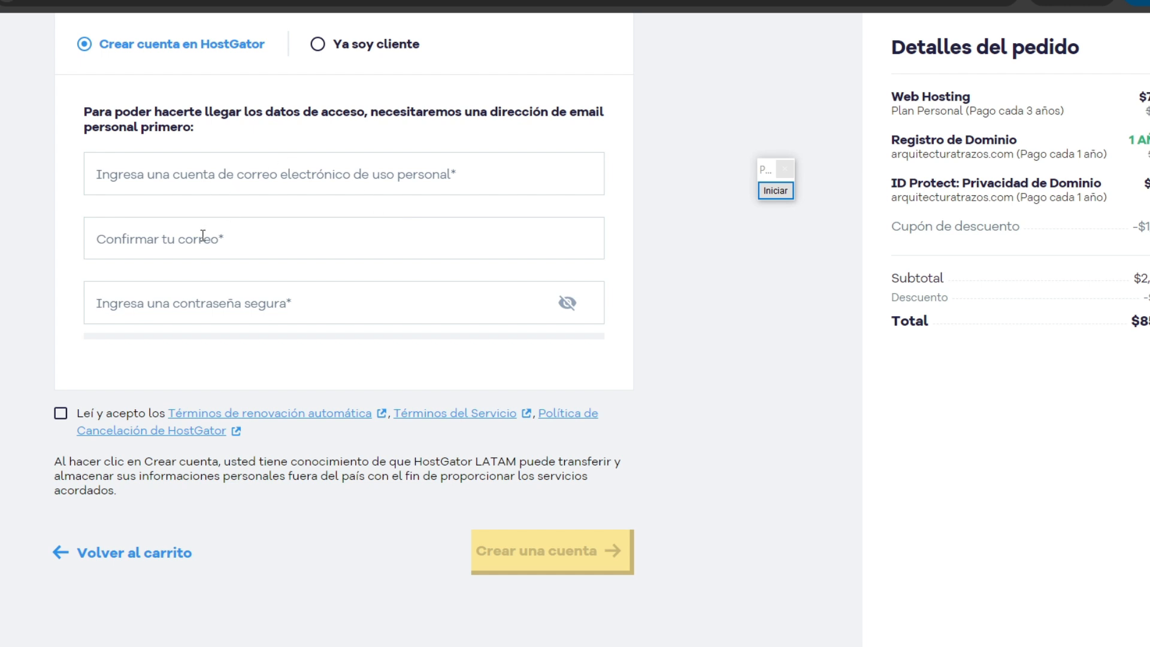
click(60, 413)
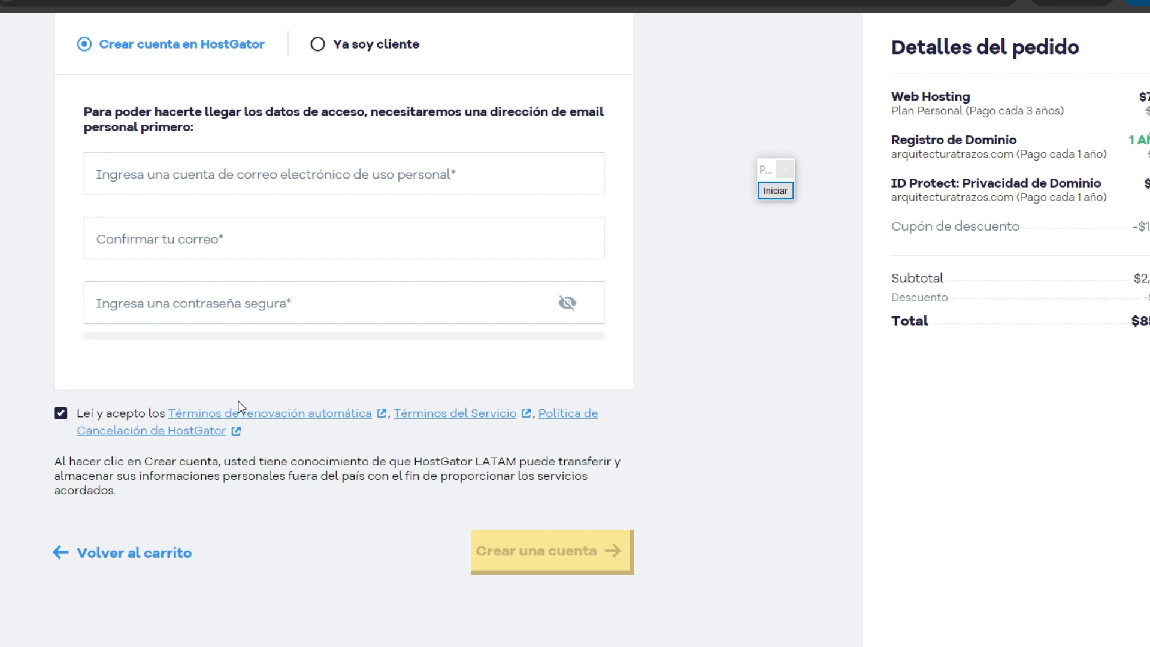
click(571, 559)
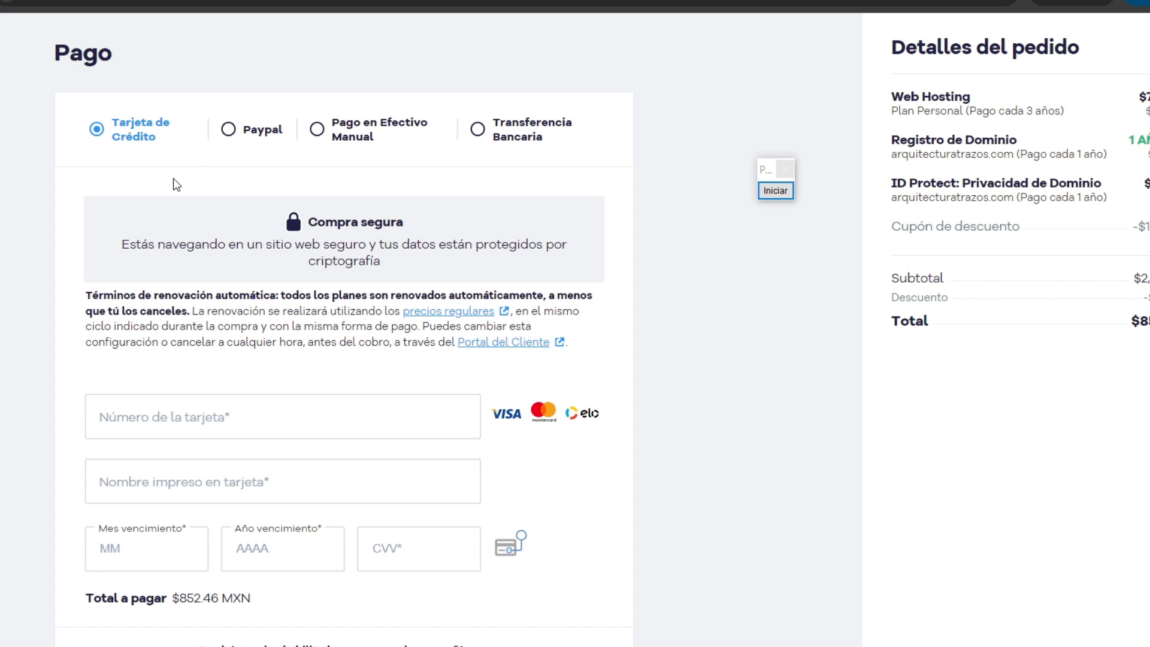
scroll(150, 147, down, 4)
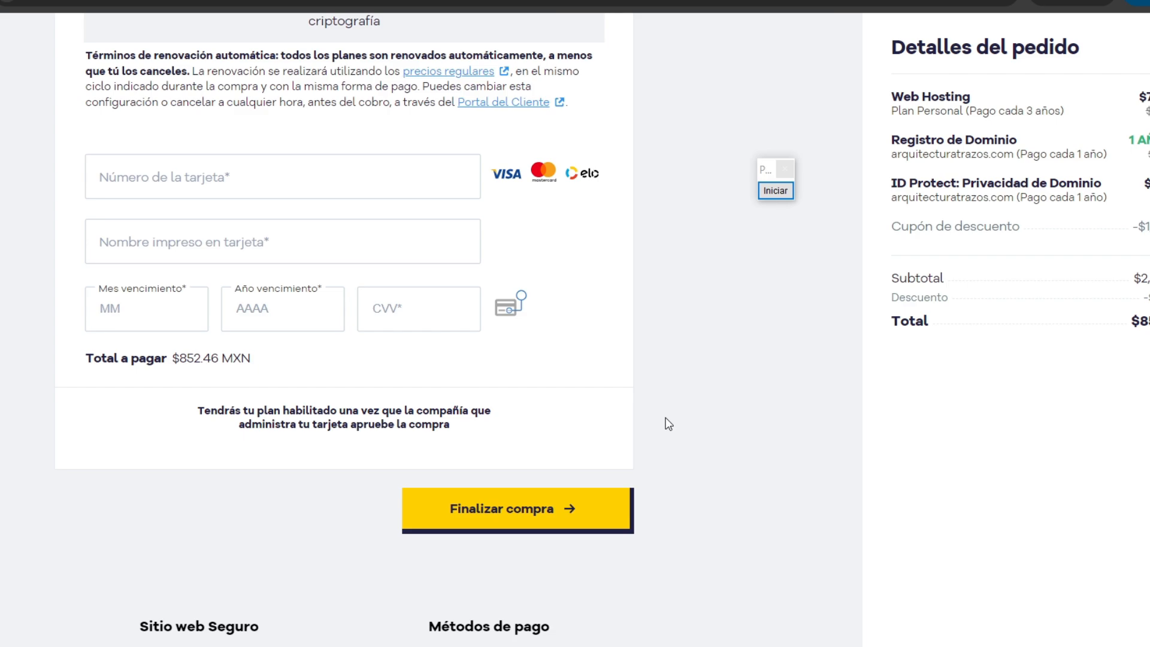
scroll(664, 424, up, 1)
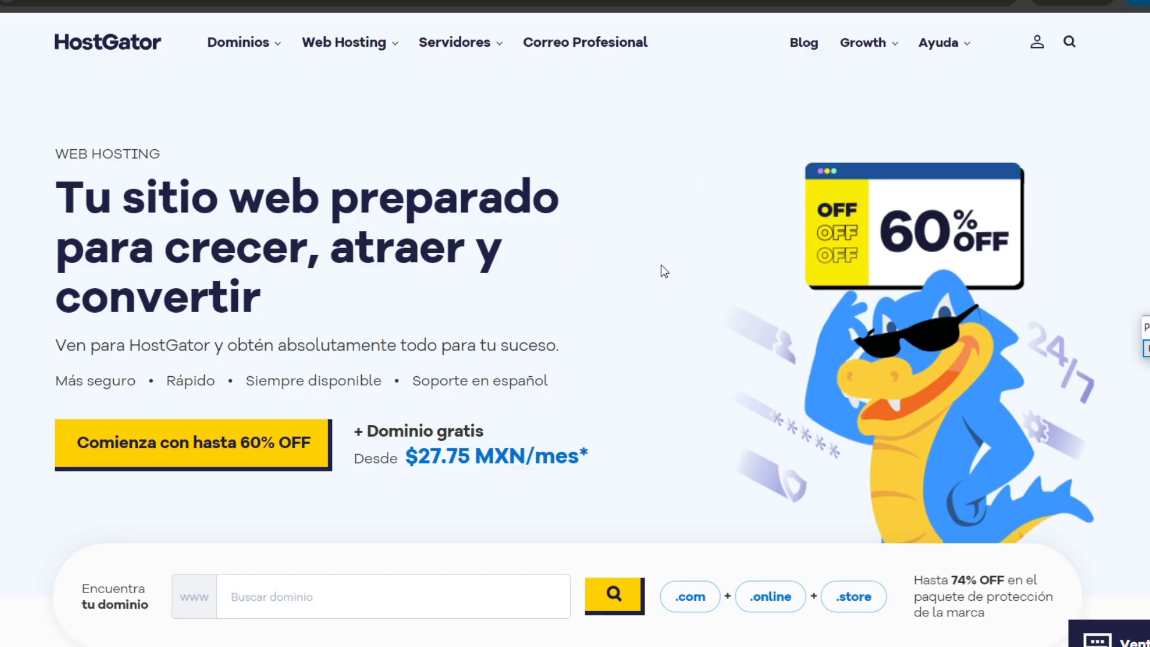
Step: Enter the Portal del Cliente from the HostGator home page's account options
mouse_move(958, 288)
mouse_down()
mouse_move(991, 249)
mouse_move(1032, 57)
mouse_up()
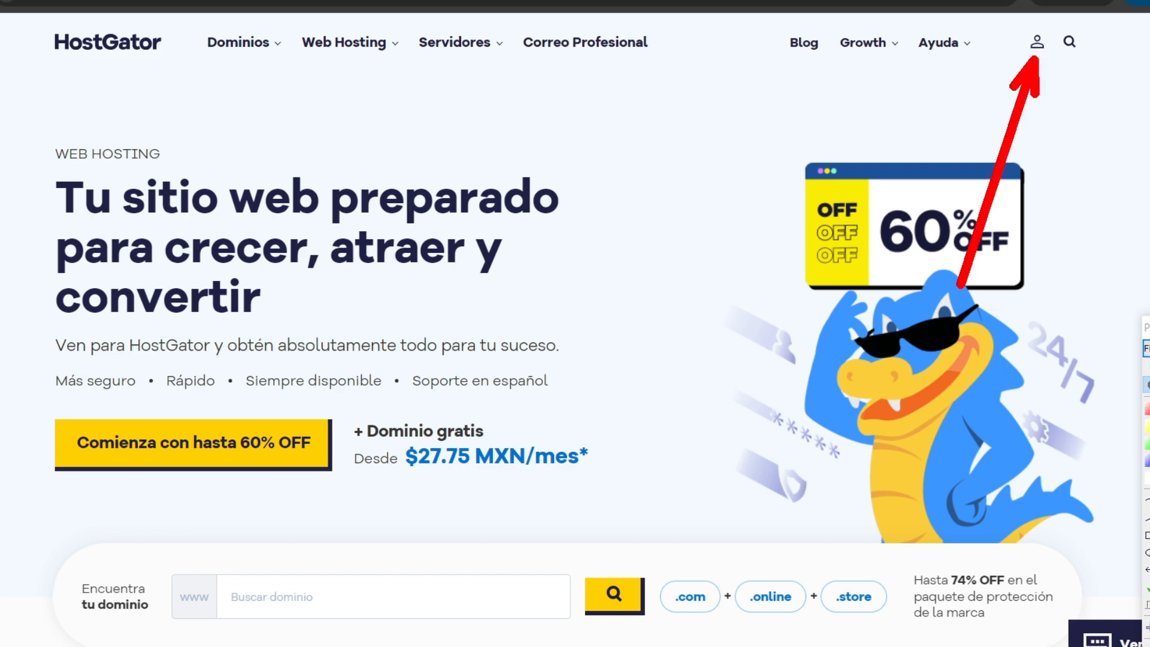
click(1146, 348)
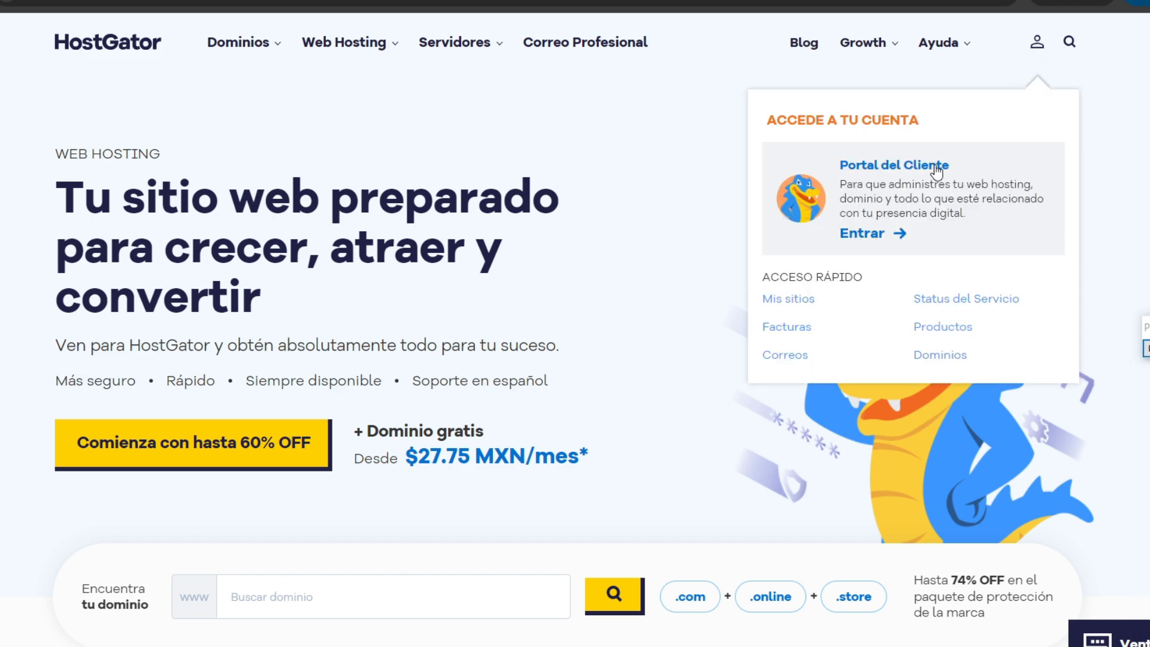
click(861, 234)
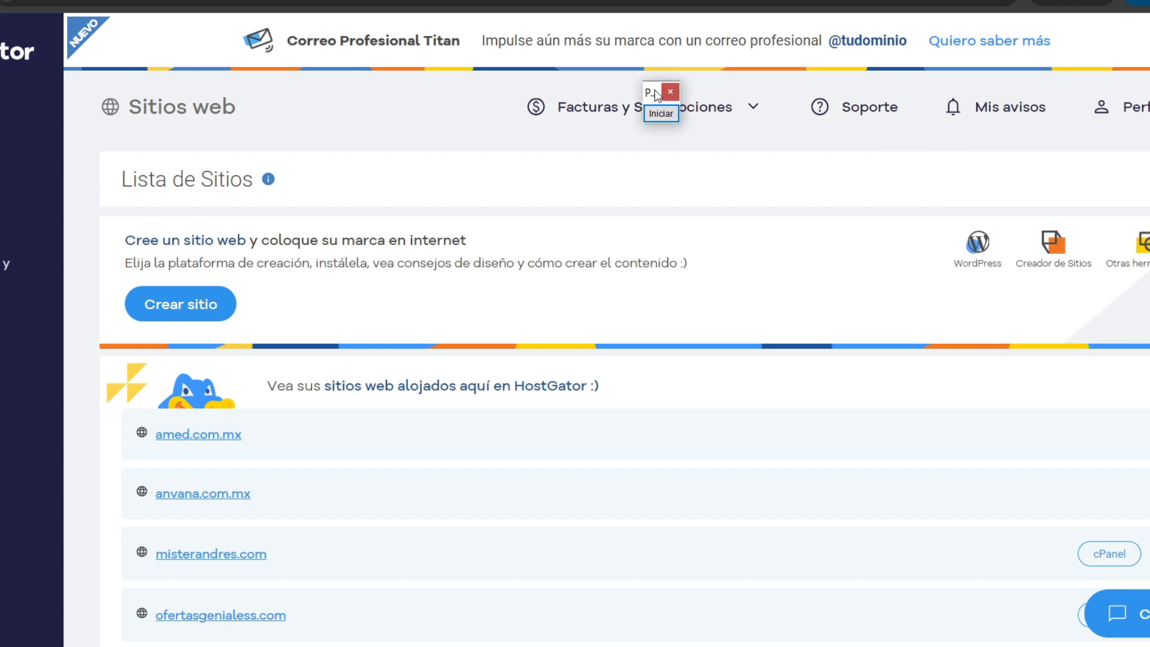
Step: Open cPanel for the hosted site misterandres.com from the list of sites
scroll(676, 255, down, 2)
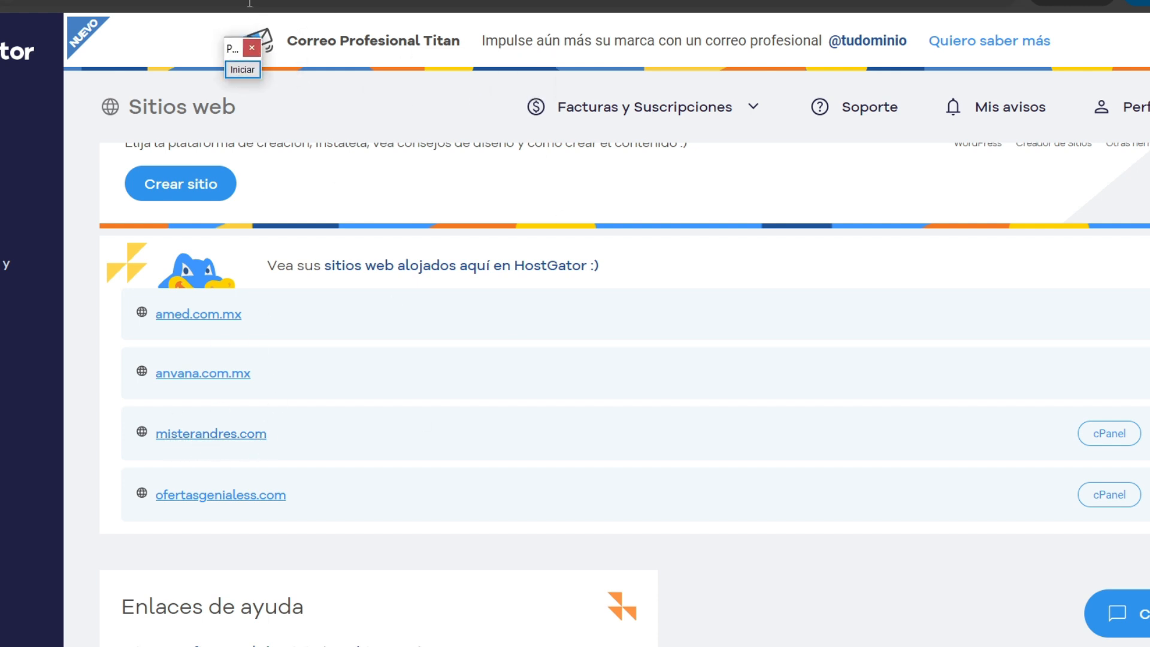
click(233, 71)
mouse_move(531, 221)
mouse_down()
mouse_move(1020, 370)
mouse_move(1057, 439)
mouse_move(1073, 434)
mouse_up()
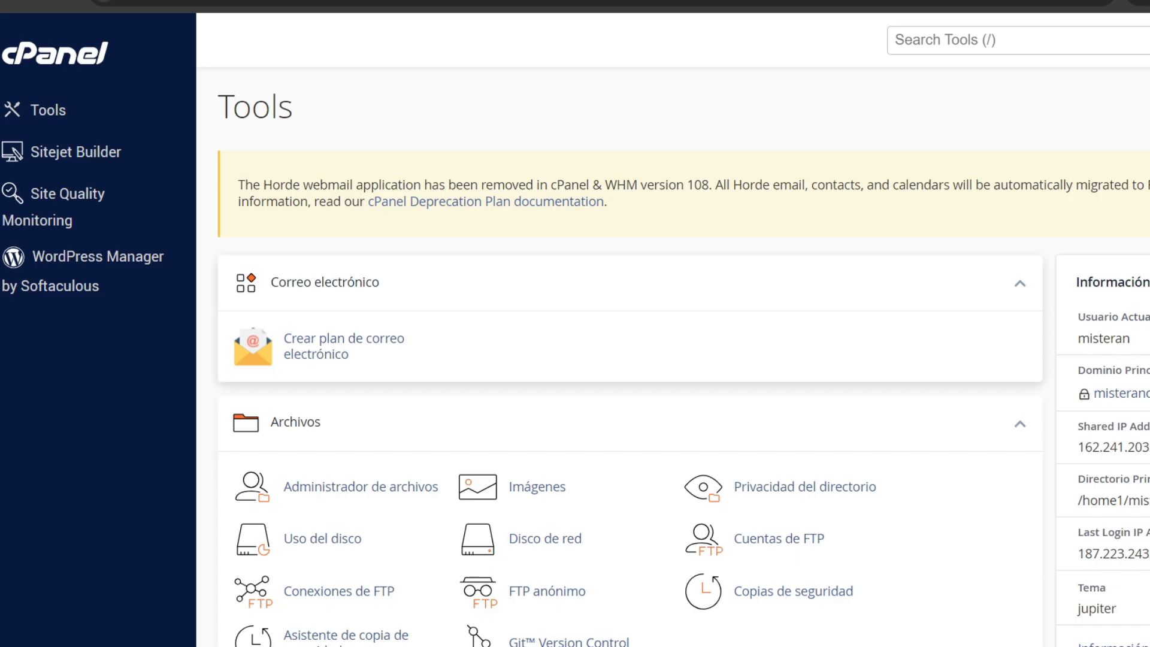
Step: Open WordPress Manager by Softaculous in the Software section and start installing a new copy of WordPress
drag(427, 412, 124, 282)
scroll(585, 224, down, 10)
scroll(588, 219, down, 6)
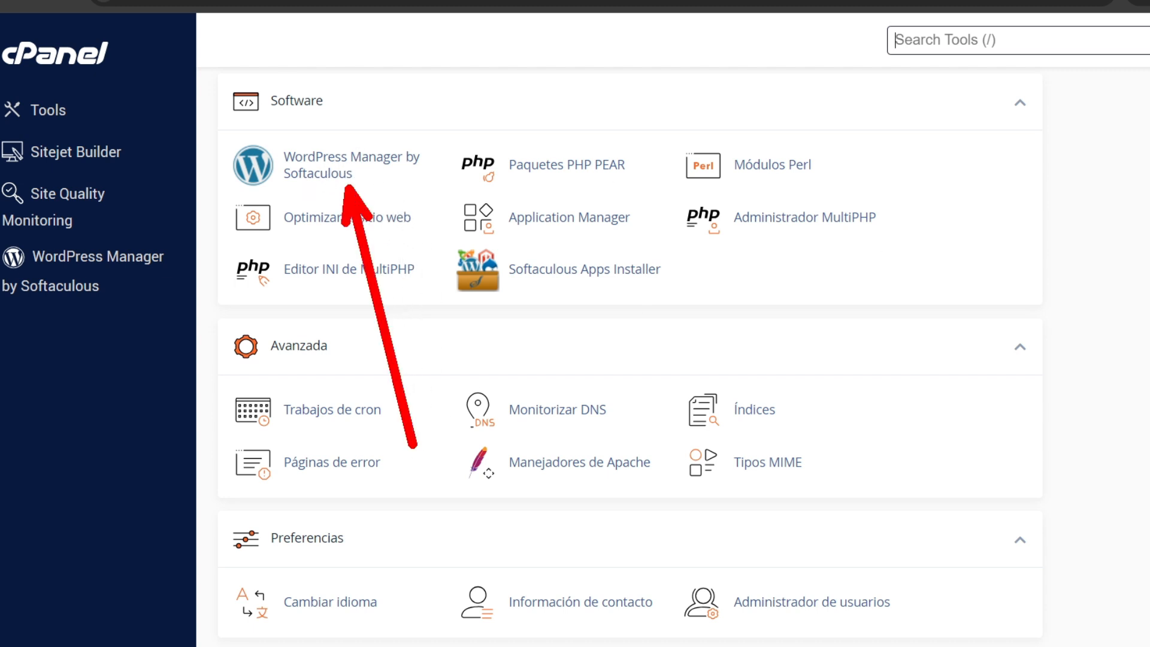
click(347, 157)
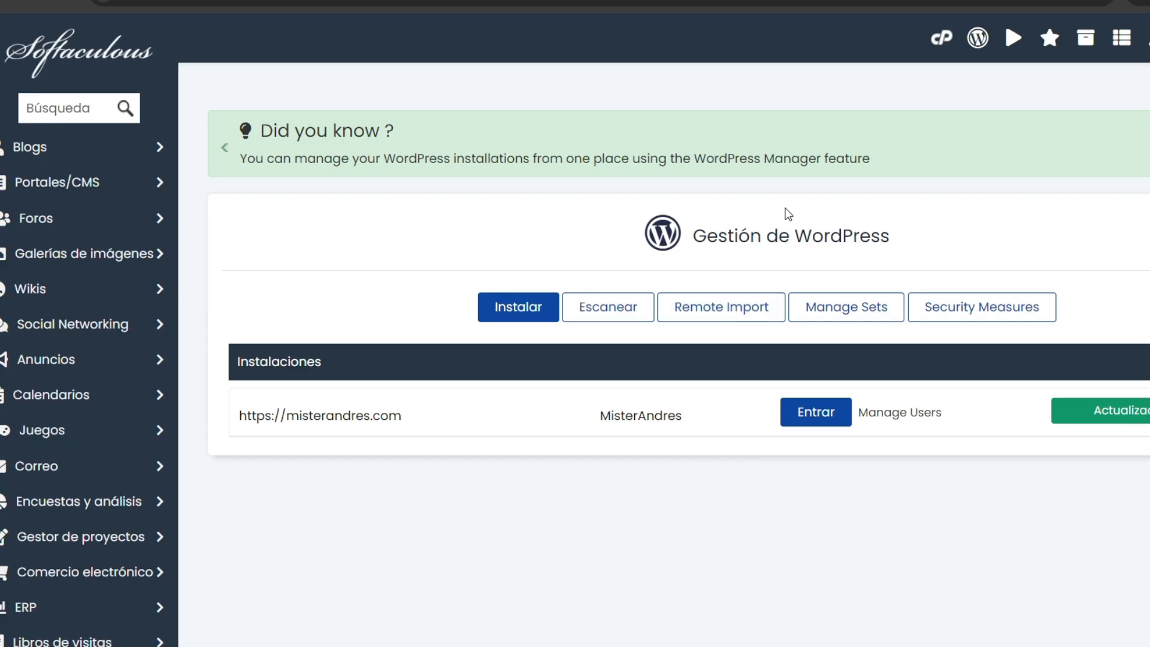
drag(693, 235, 919, 239)
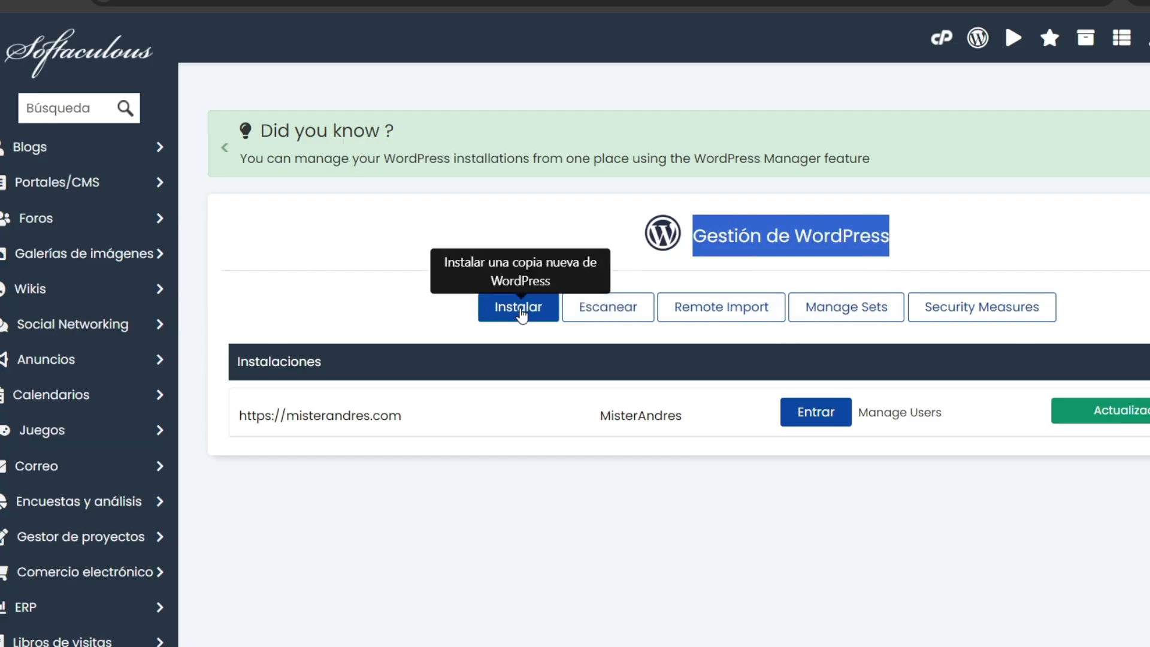
click(521, 313)
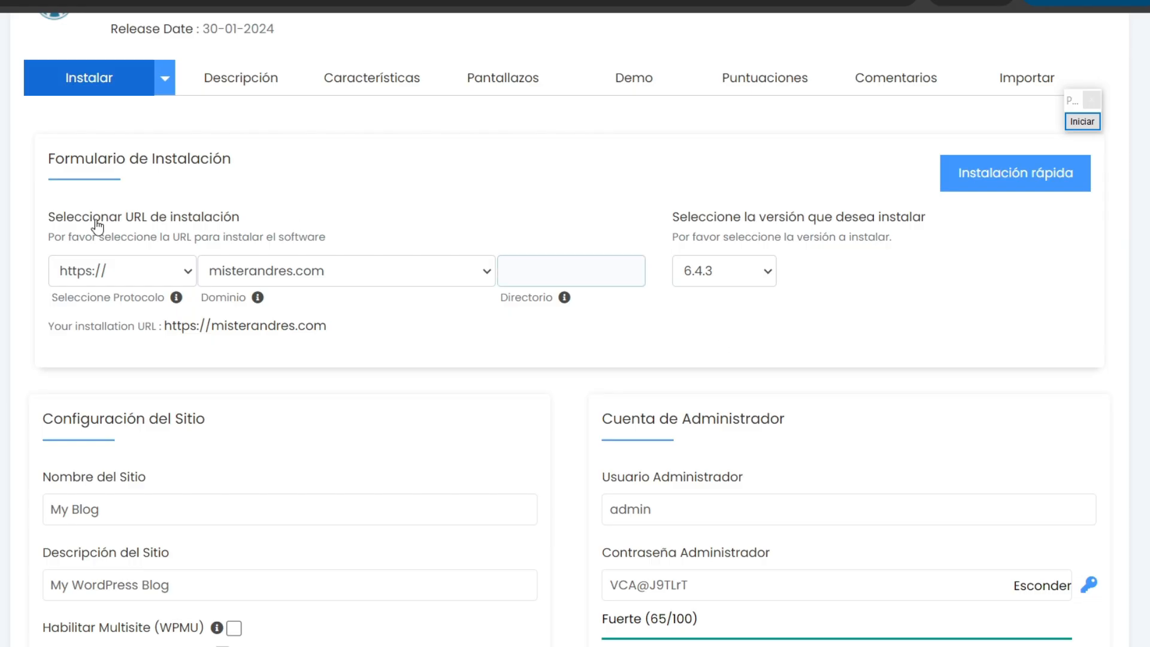
Step: Review the installation URL, site name and description, and administrator username, password and email fields in the WordPress installation form
drag(56, 158, 269, 157)
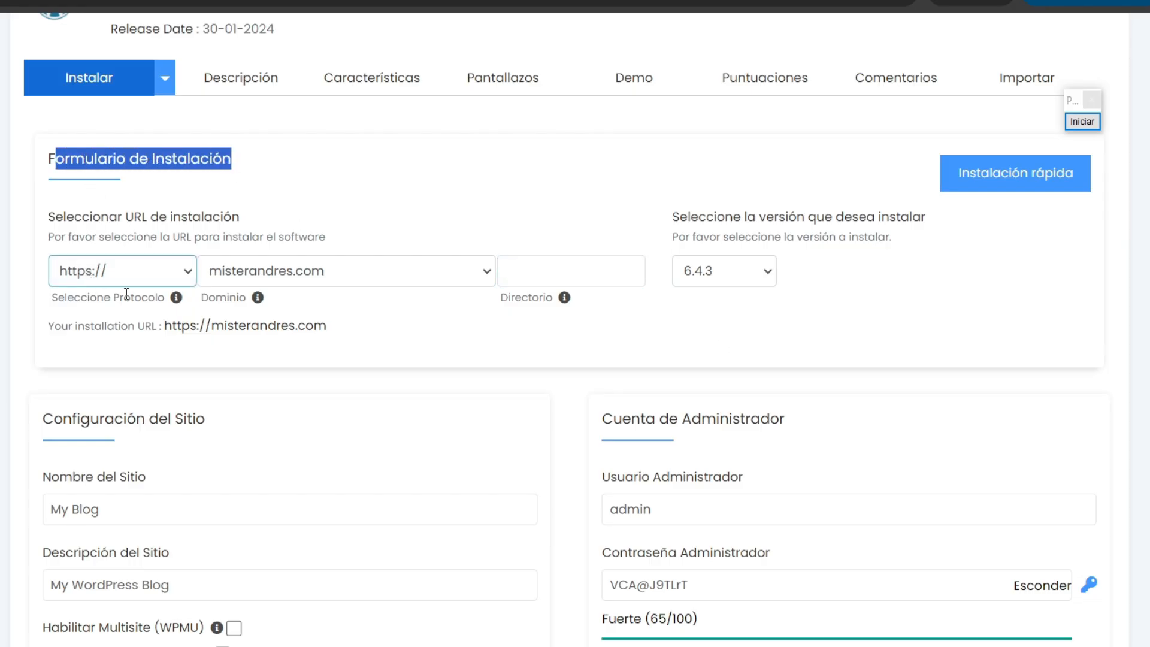
scroll(771, 275, down, 4)
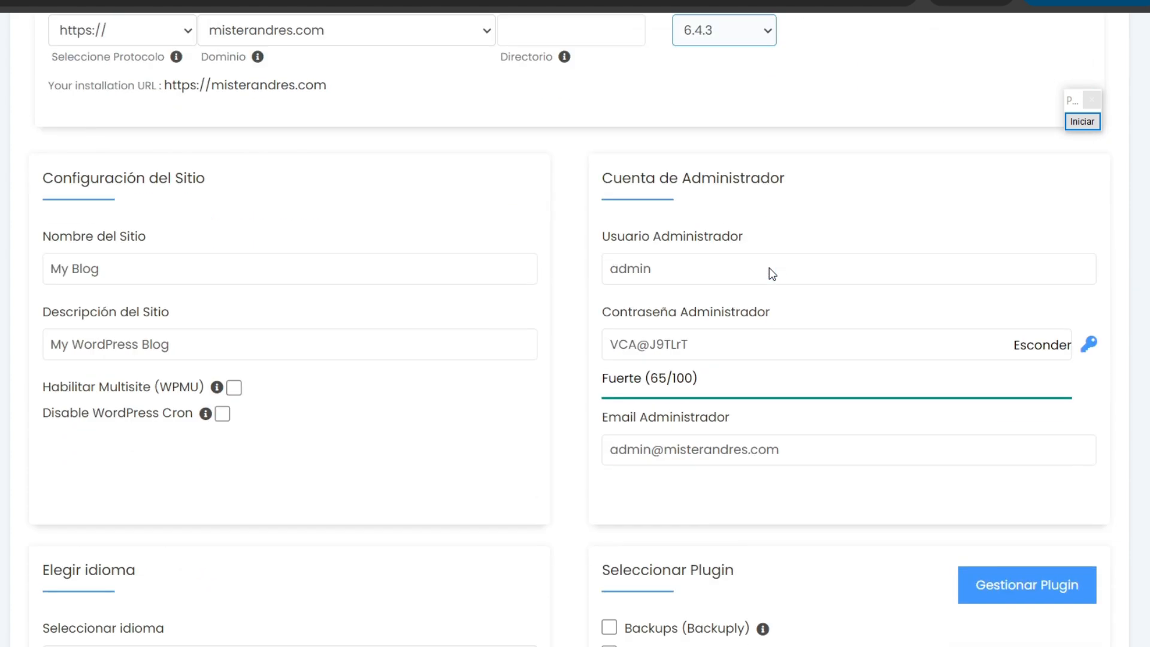
click(140, 267)
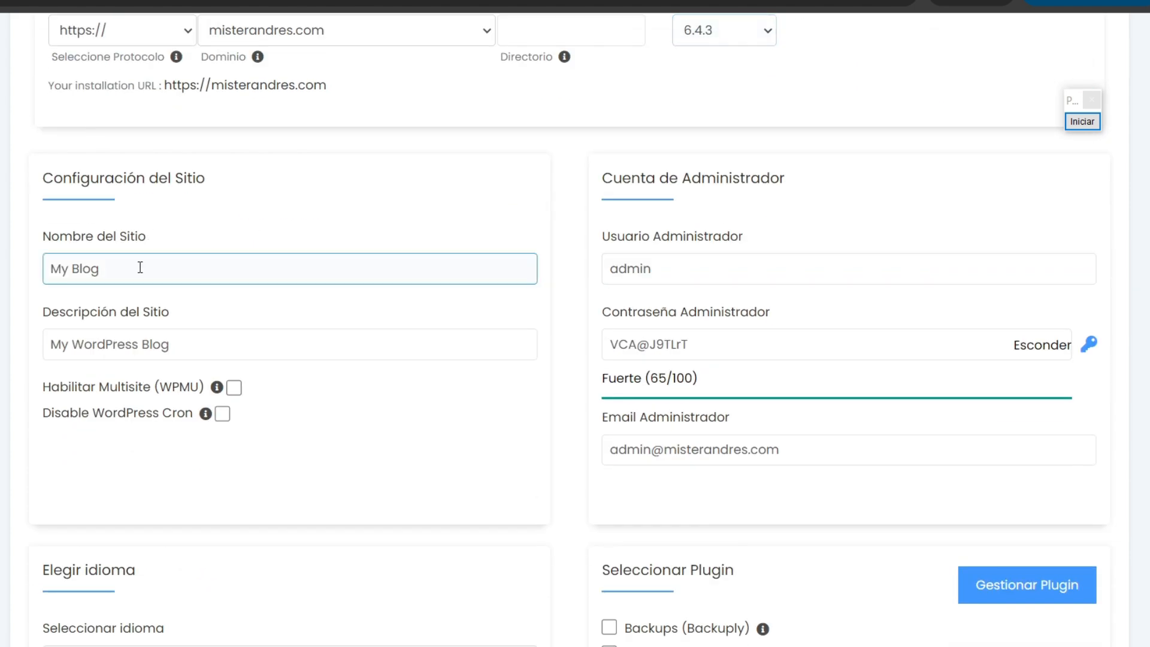
click(116, 330)
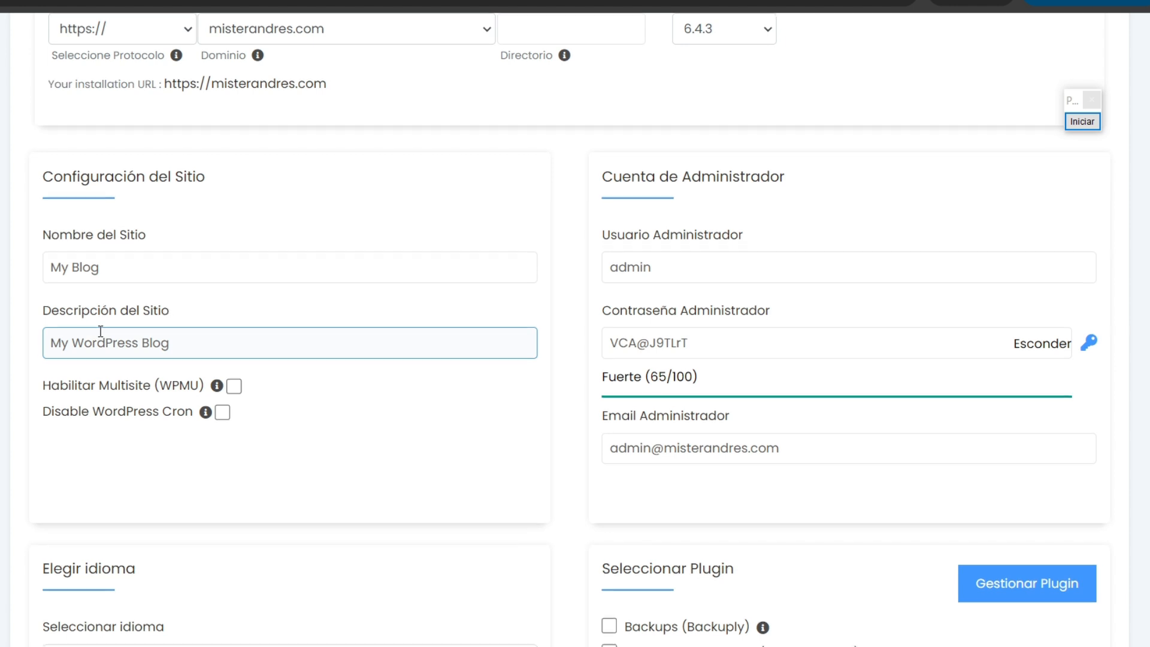
scroll(285, 276, down, 2)
click(285, 275)
drag(612, 58, 787, 54)
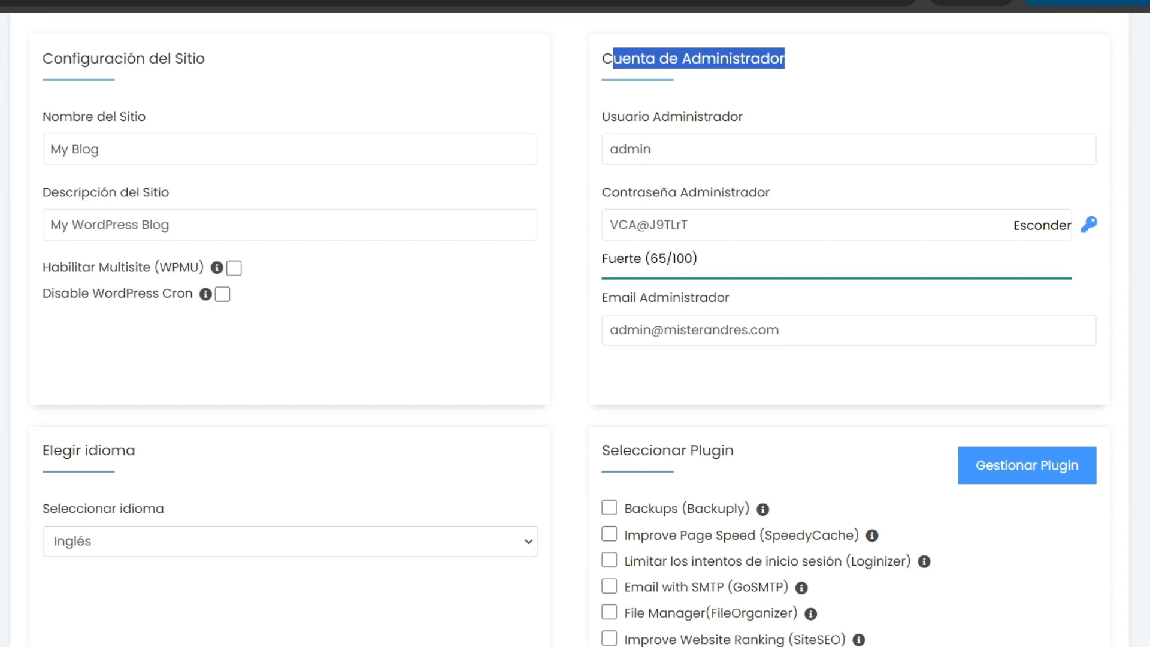
drag(336, 2, 599, 145)
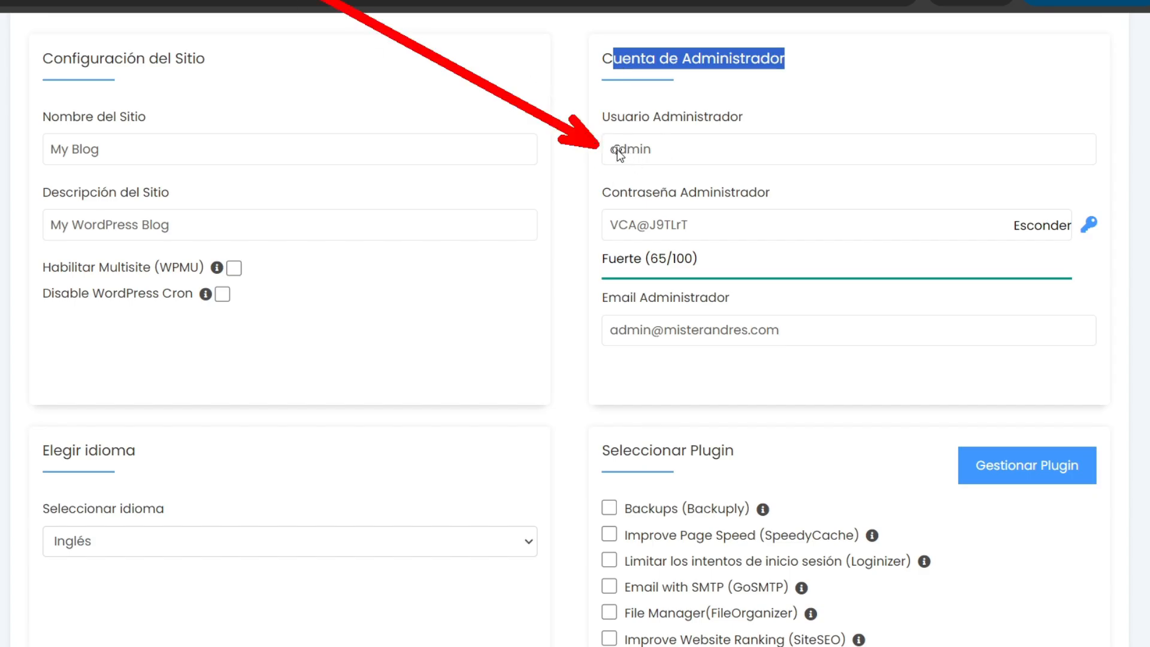
drag(243, 350, 608, 239)
drag(325, 431, 606, 342)
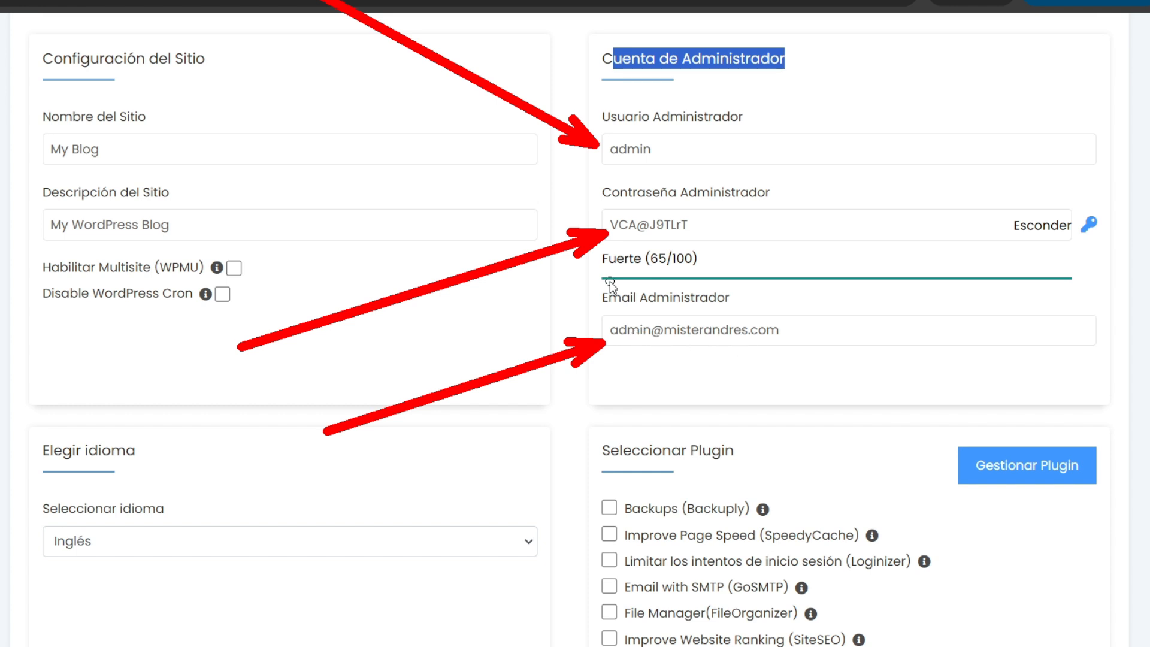
Step: Choose Spanish as the site language and install WordPress
scroll(324, 163, down, 6)
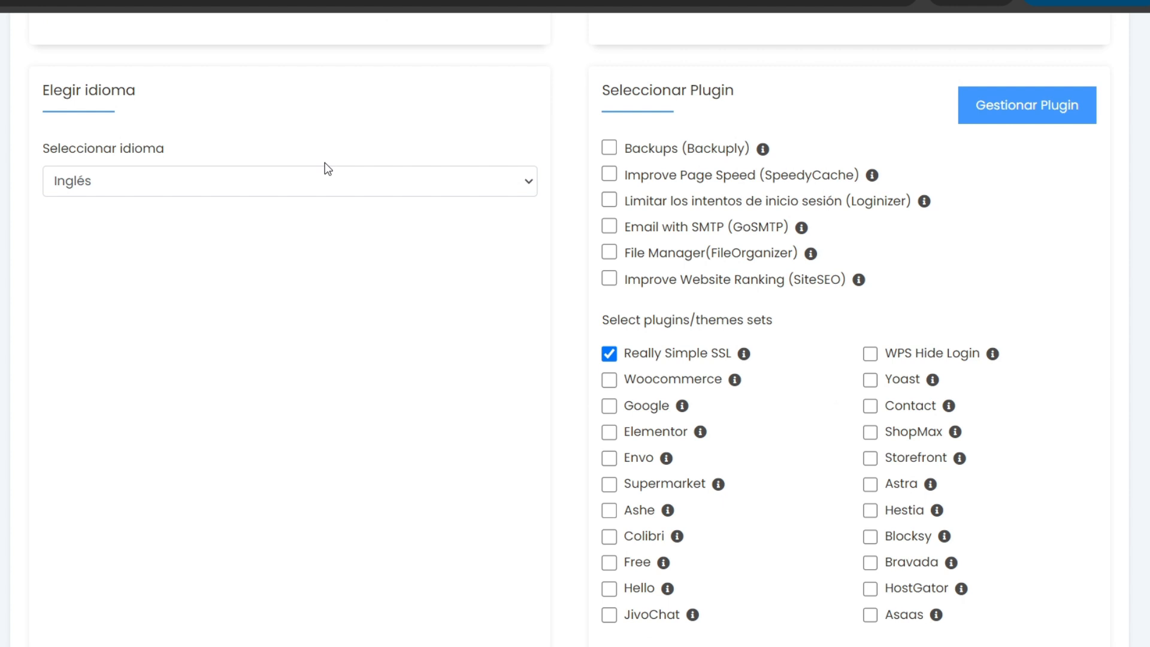
click(88, 181)
text(esp)
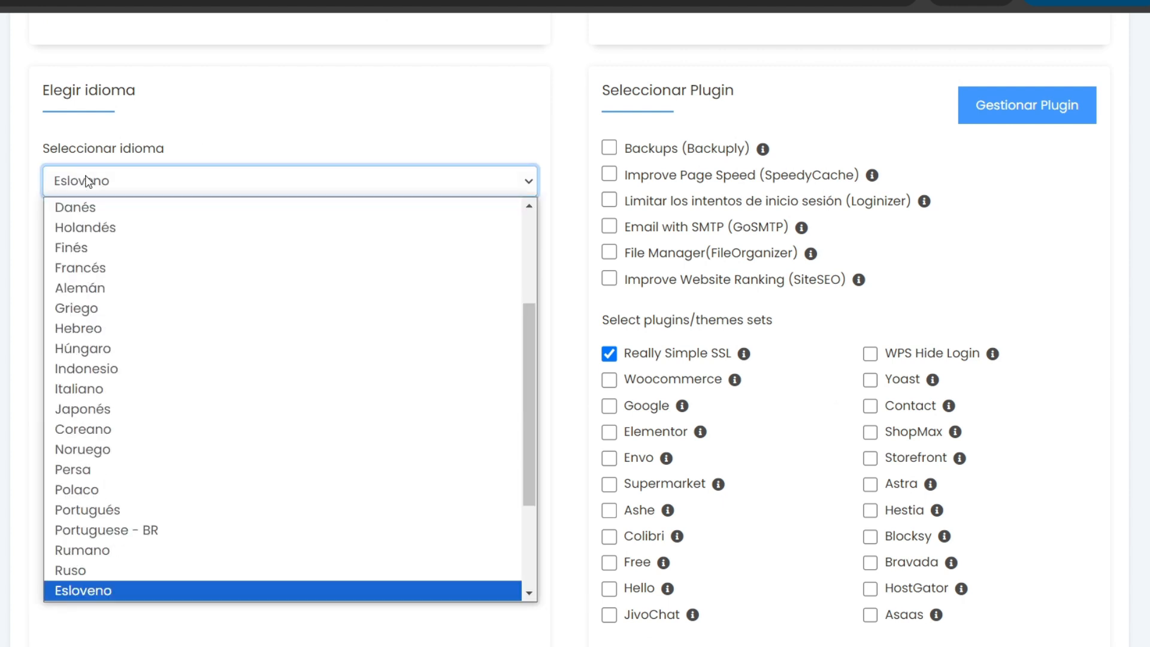
key(Return)
scroll(593, 240, down, 8)
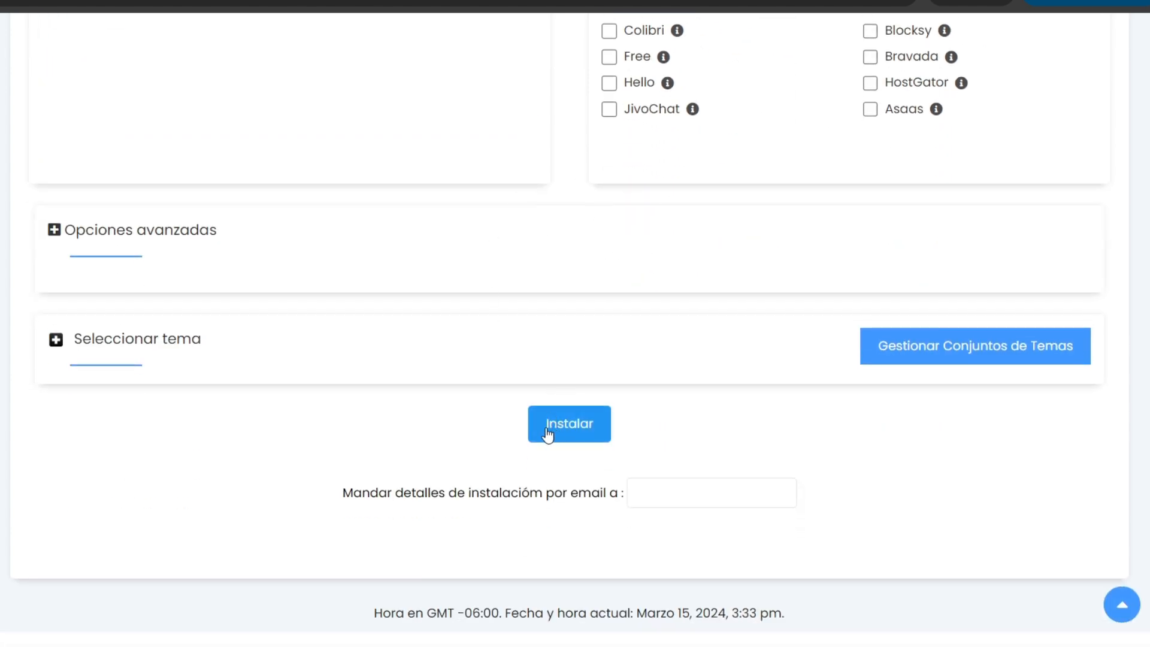
click(569, 429)
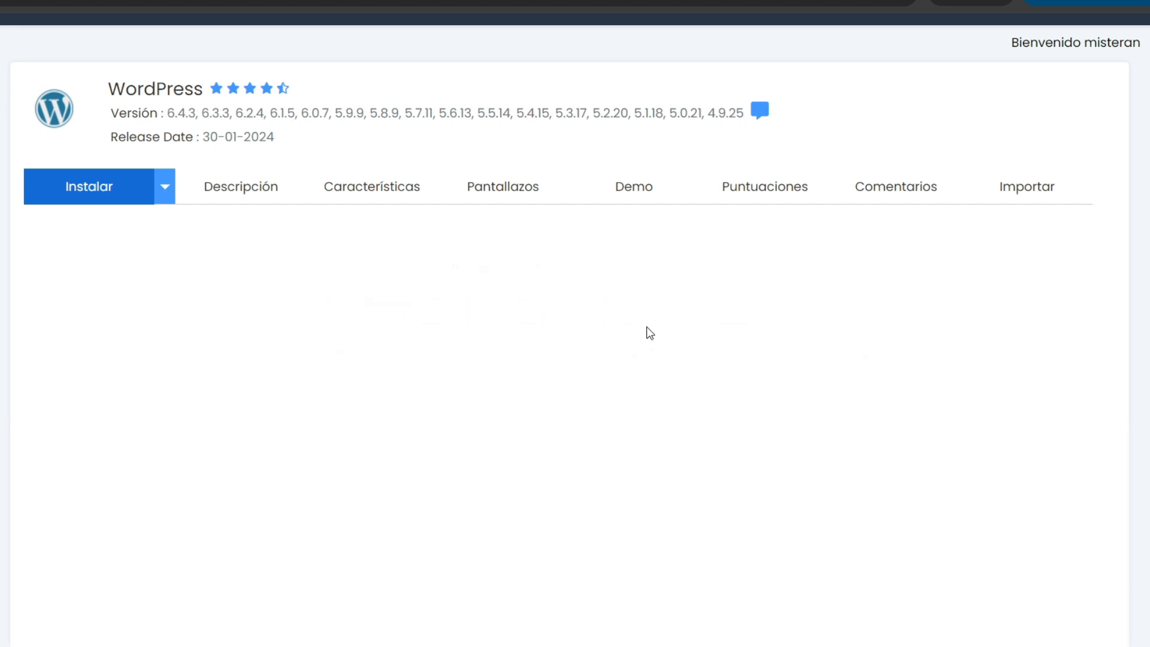
Step: Open the new site's WordPress administration from its admin URL and dismiss the Really Simple SSL & Security dialog
drag(47, 257, 171, 258)
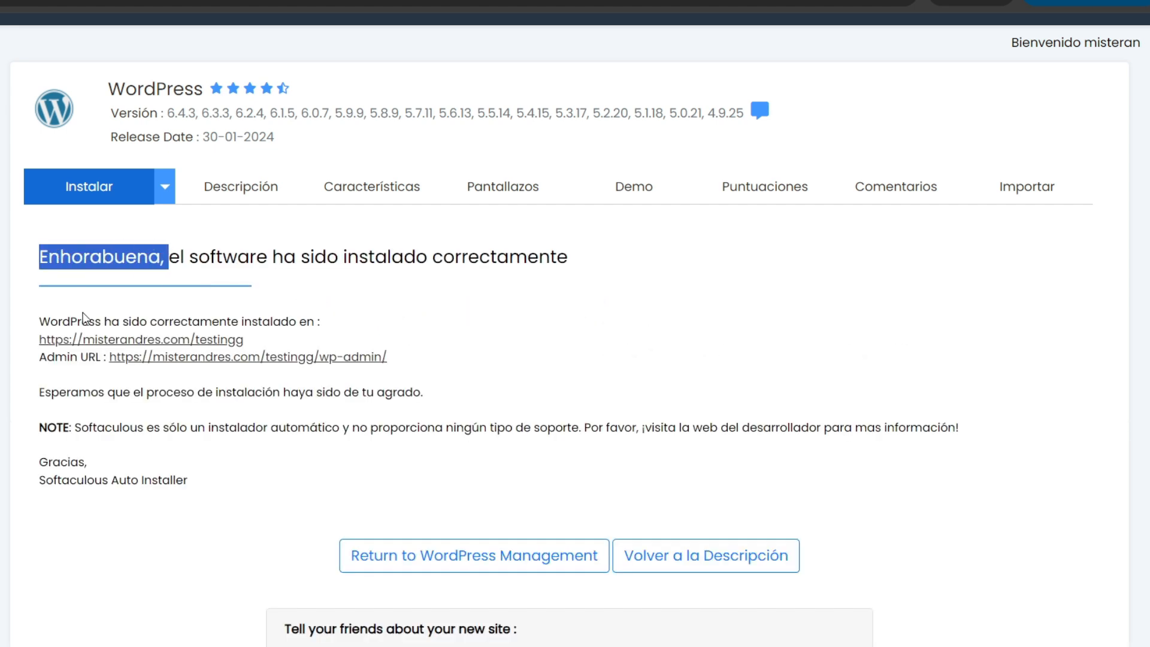
drag(37, 359, 95, 362)
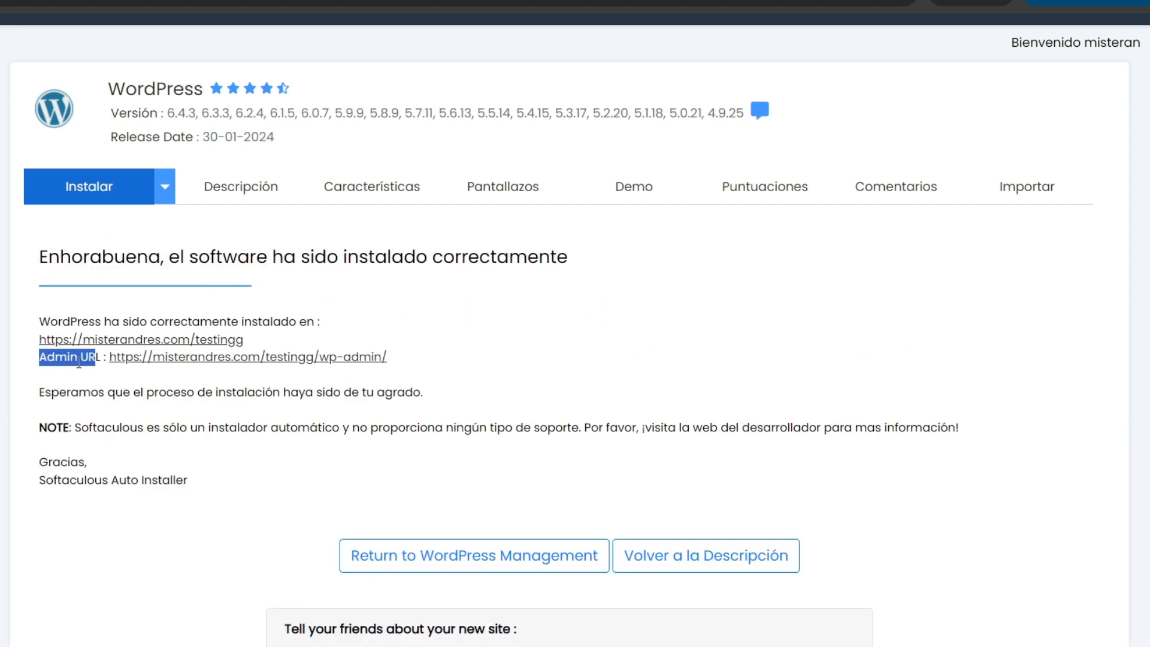
click(197, 360)
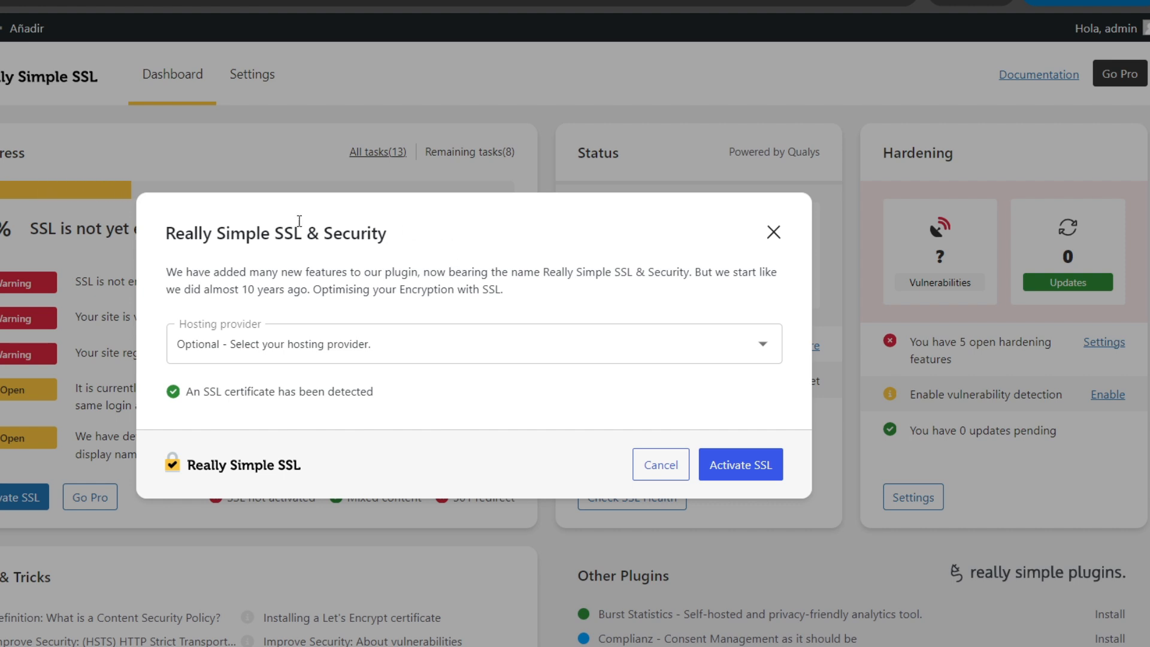
drag(190, 237, 385, 237)
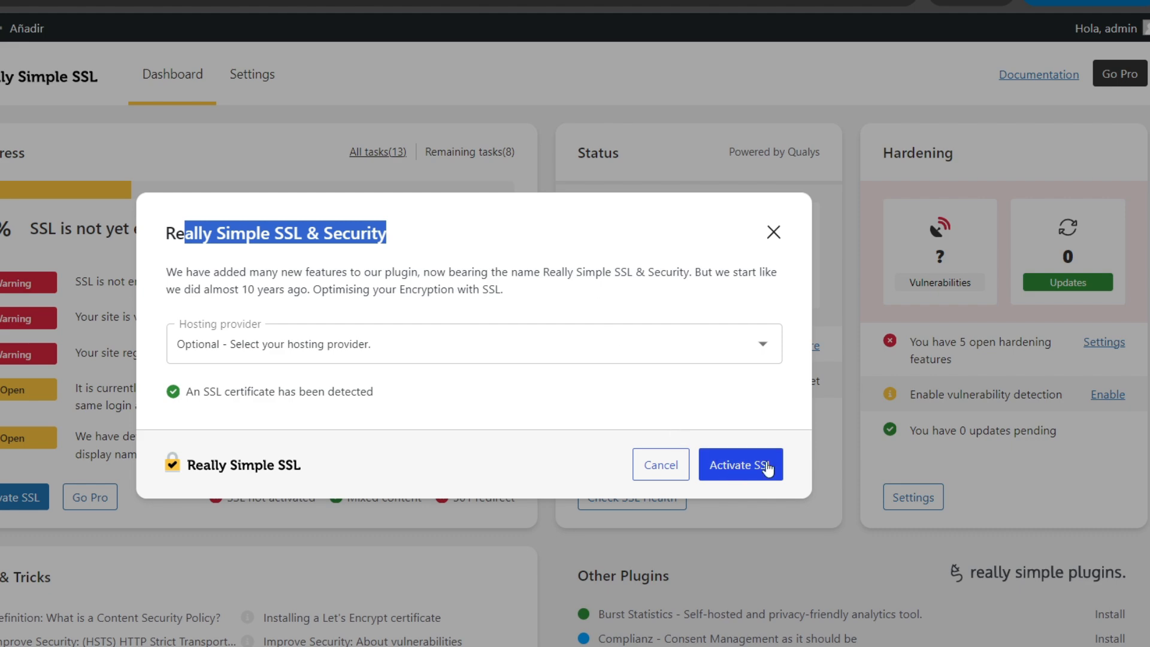
click(774, 232)
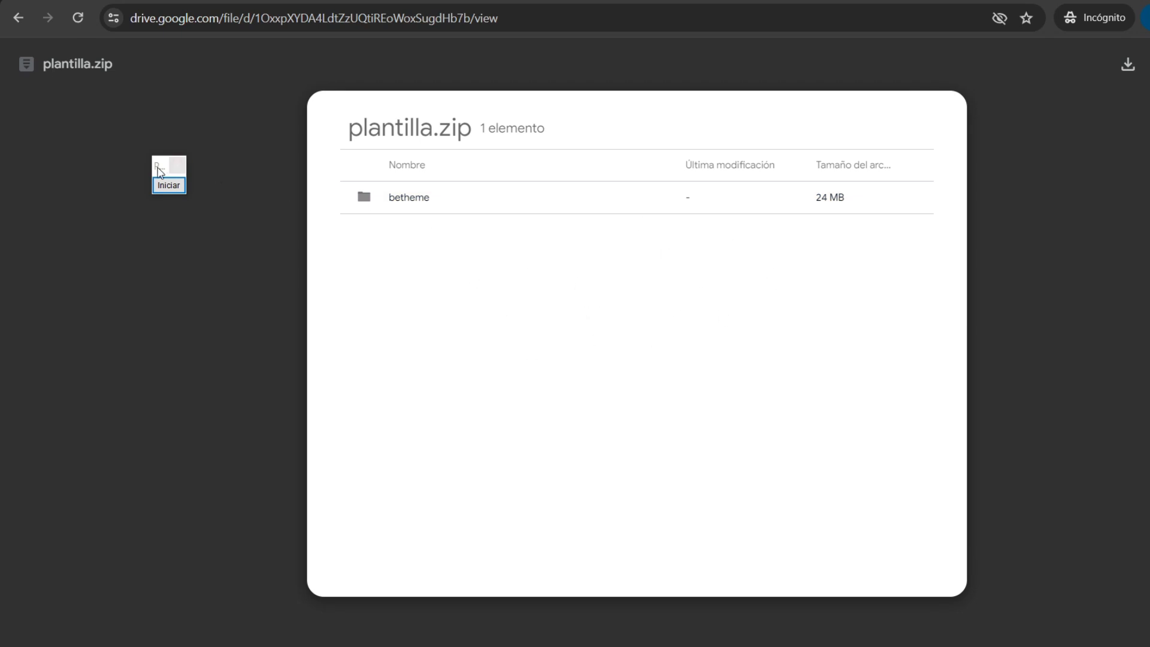
drag(158, 168, 1112, 455)
click(1121, 471)
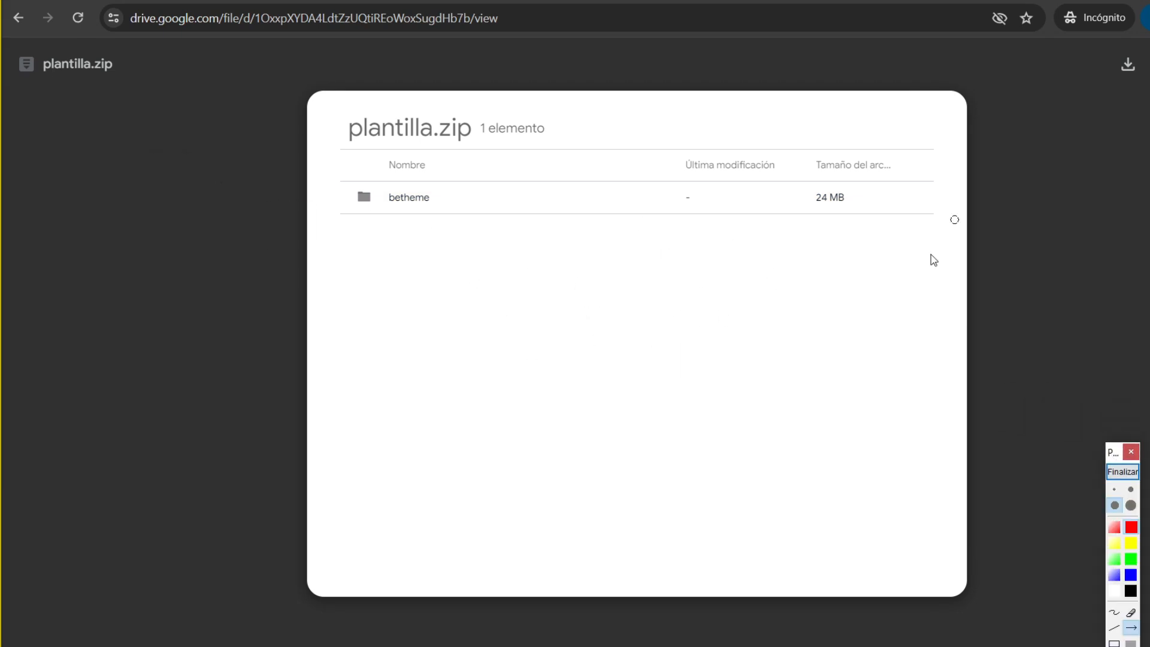
mouse_move(872, 488)
mouse_down()
mouse_move(1124, 151)
mouse_move(1120, 80)
mouse_up()
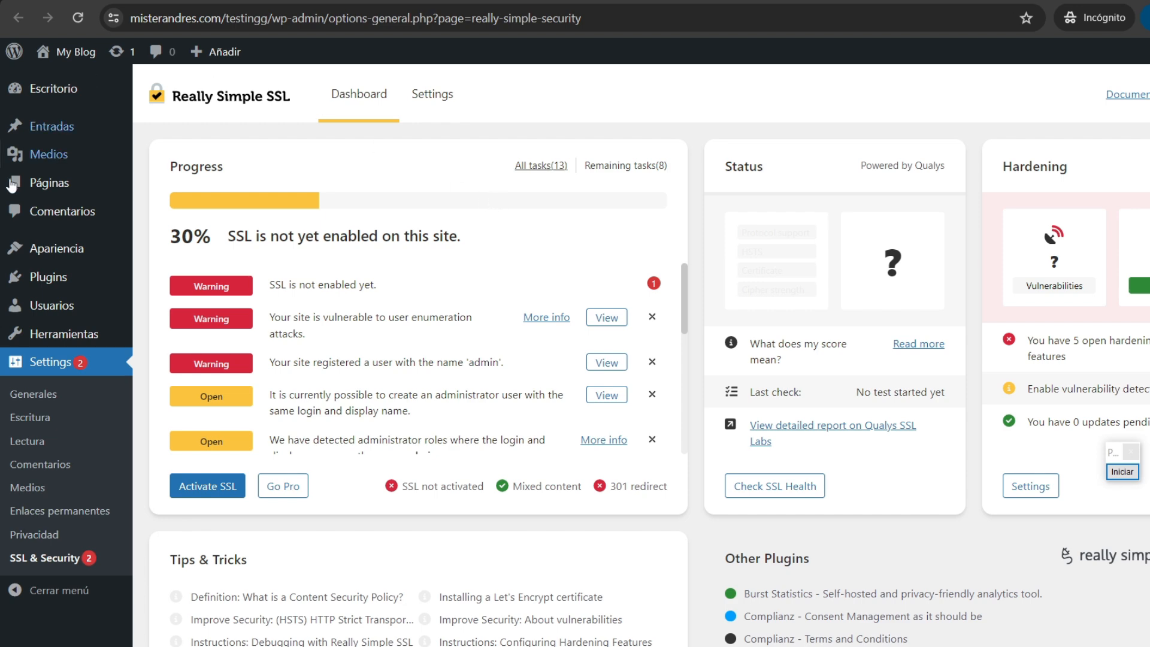
Step: Upload the theme file plantilla.zip from the SITIO WEB folder as a new WordPress theme and install it
click(53, 253)
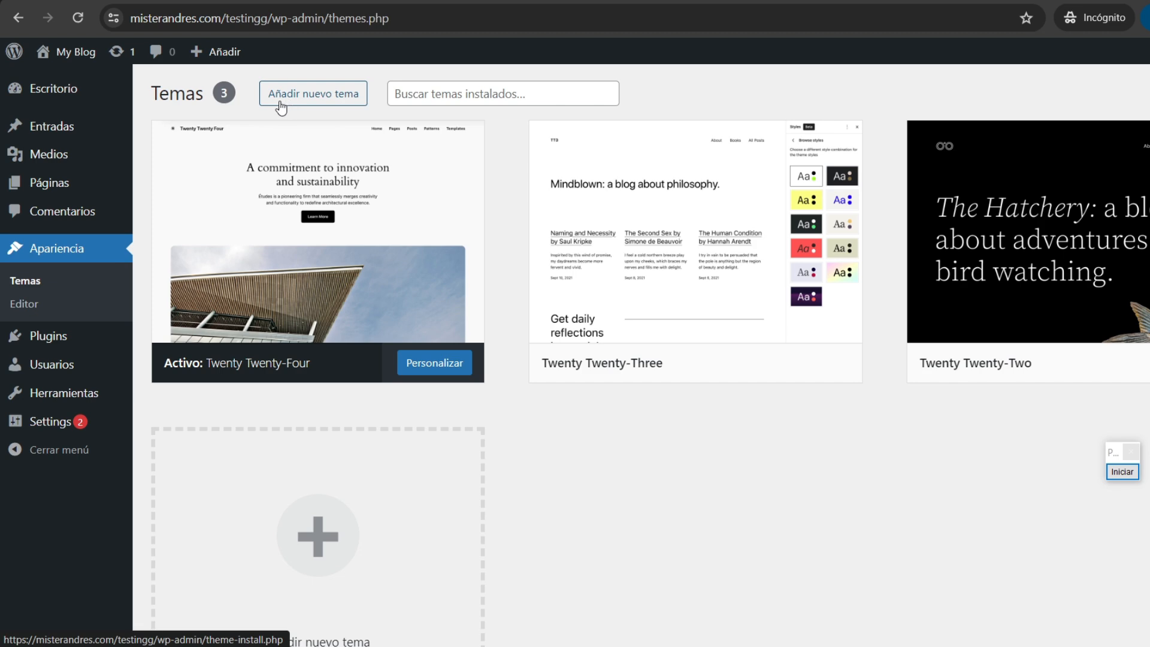
click(345, 97)
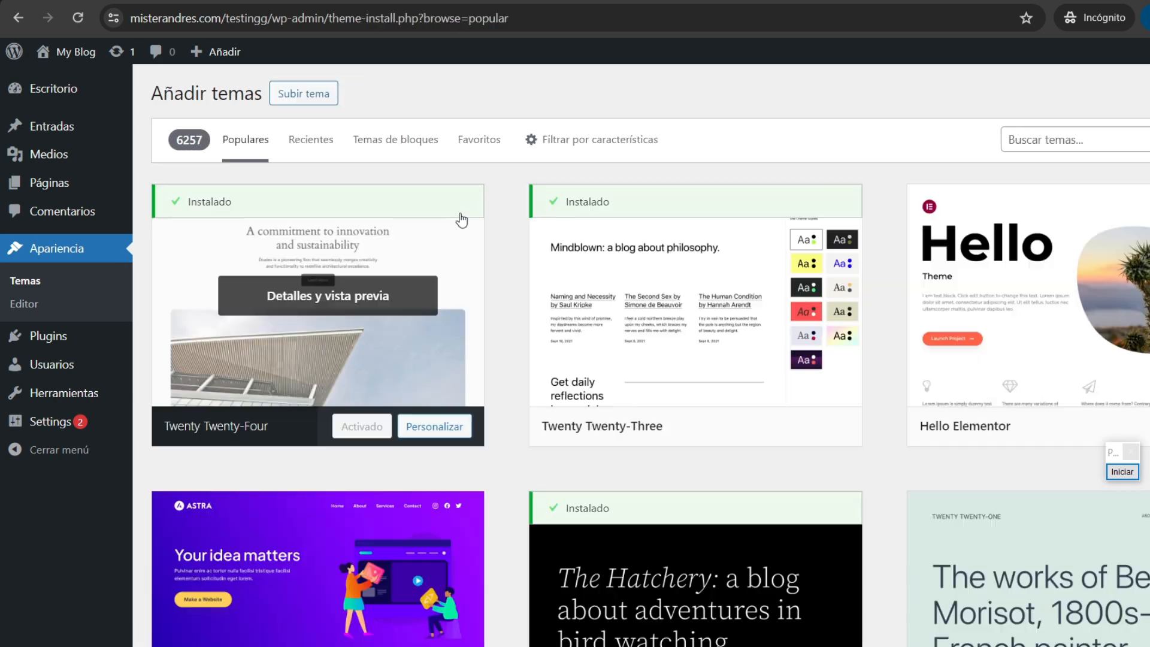
click(302, 105)
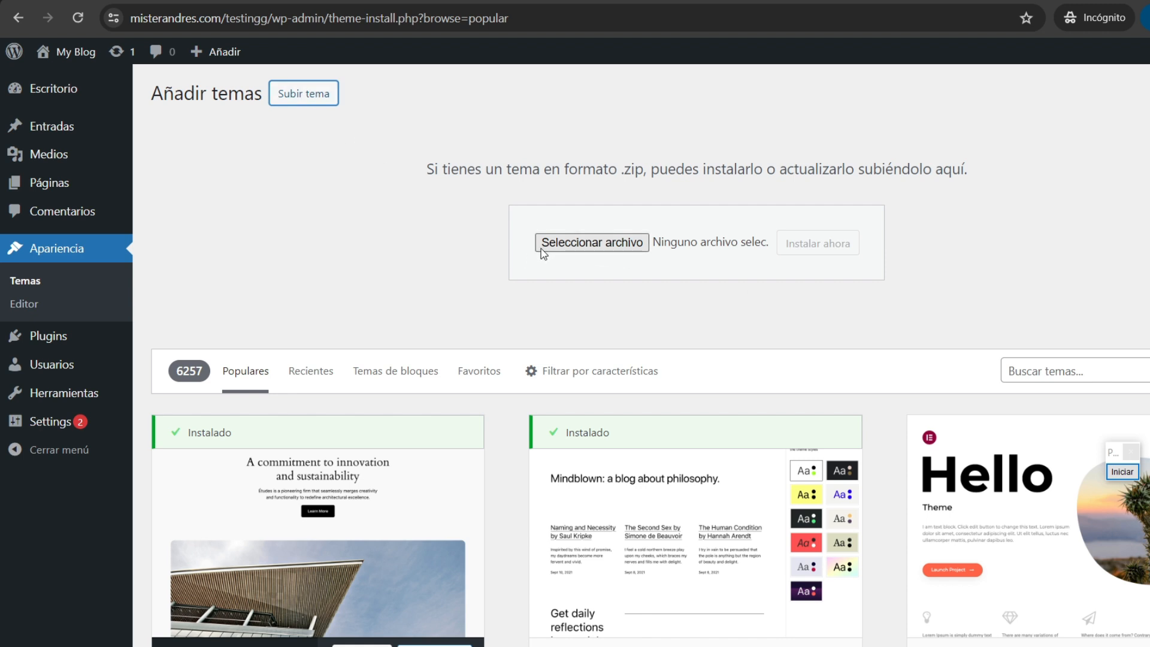
click(619, 246)
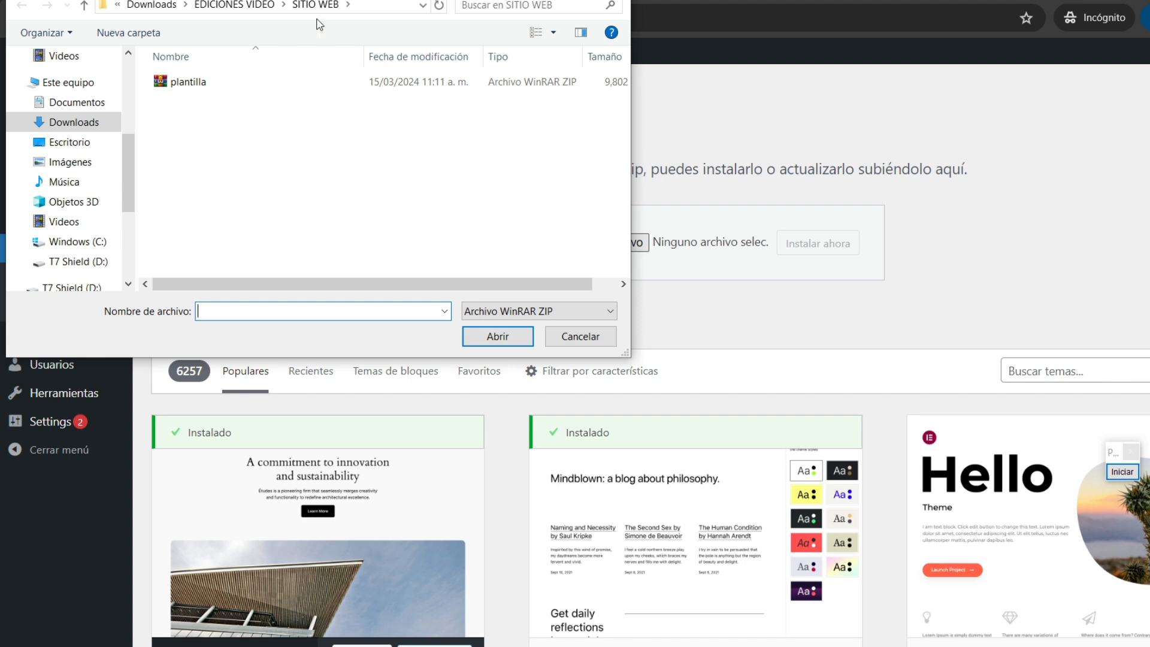
double_click(185, 84)
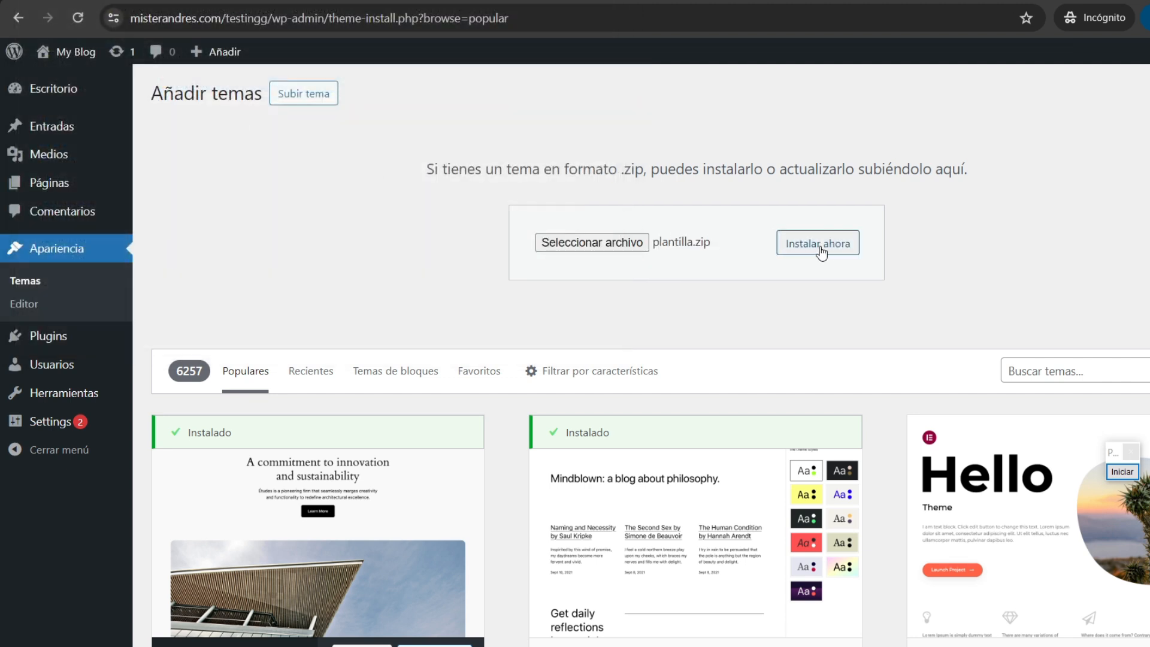
click(845, 251)
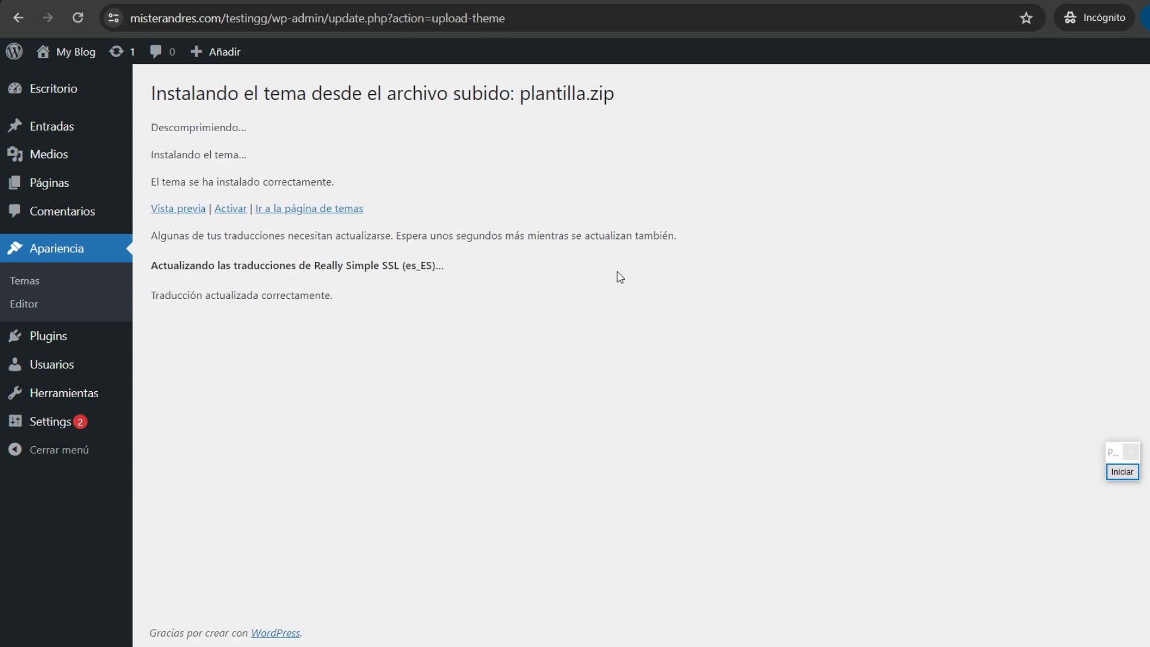
Step: Activate the theme installed from plantilla.zip
drag(175, 94, 431, 87)
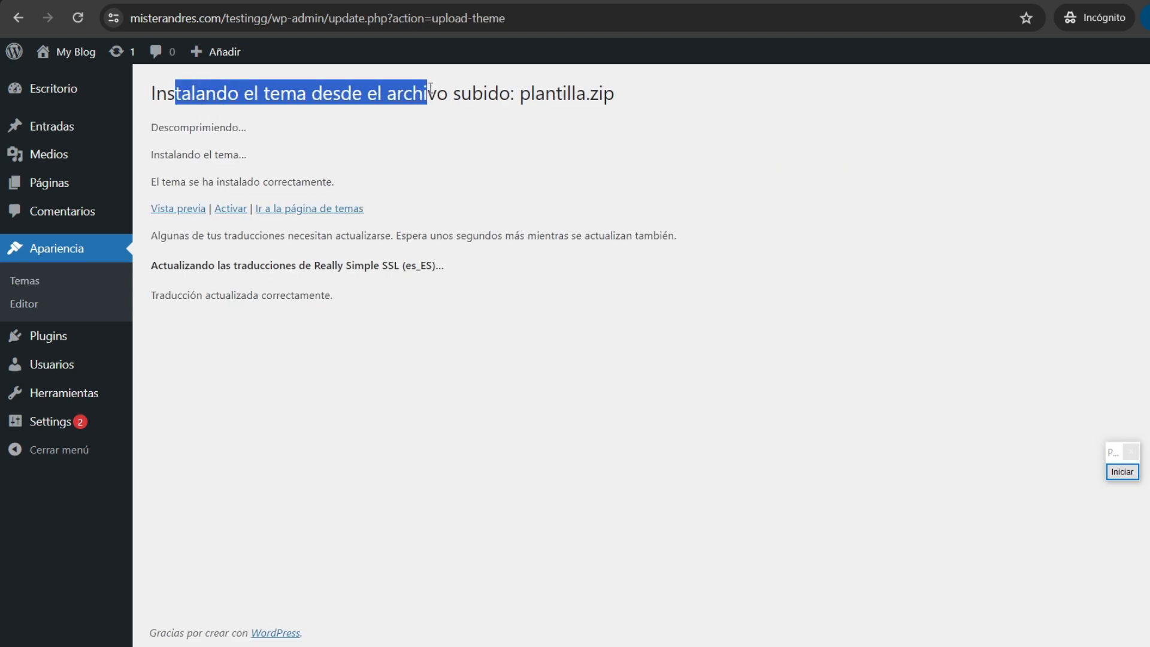
drag(159, 181, 334, 175)
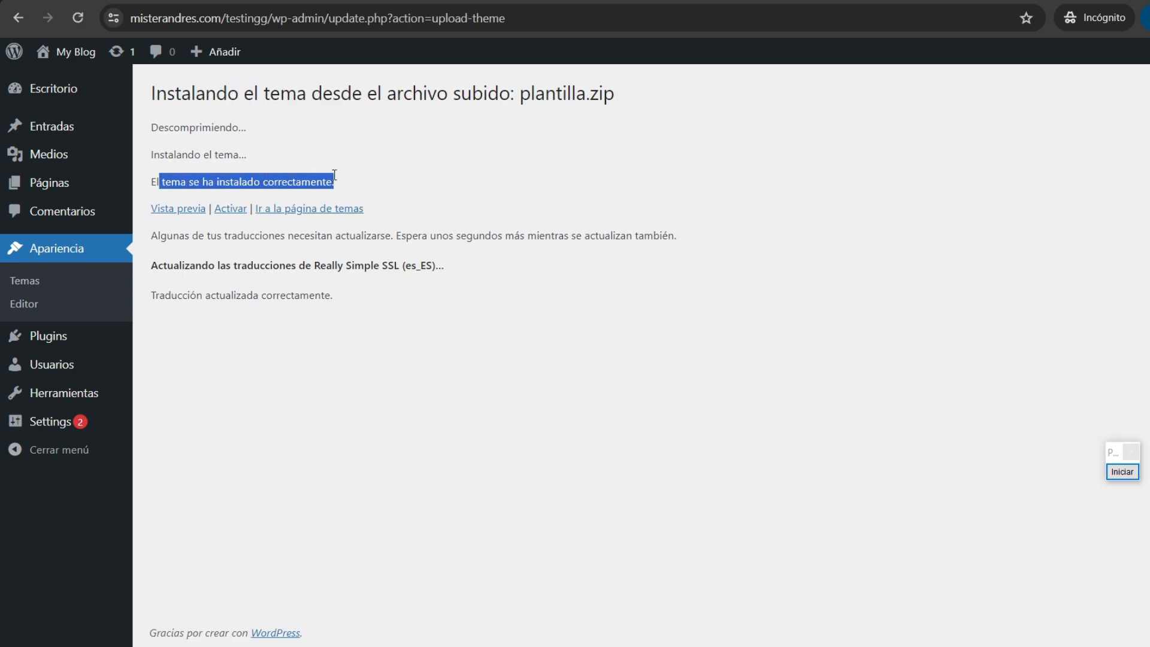
click(232, 211)
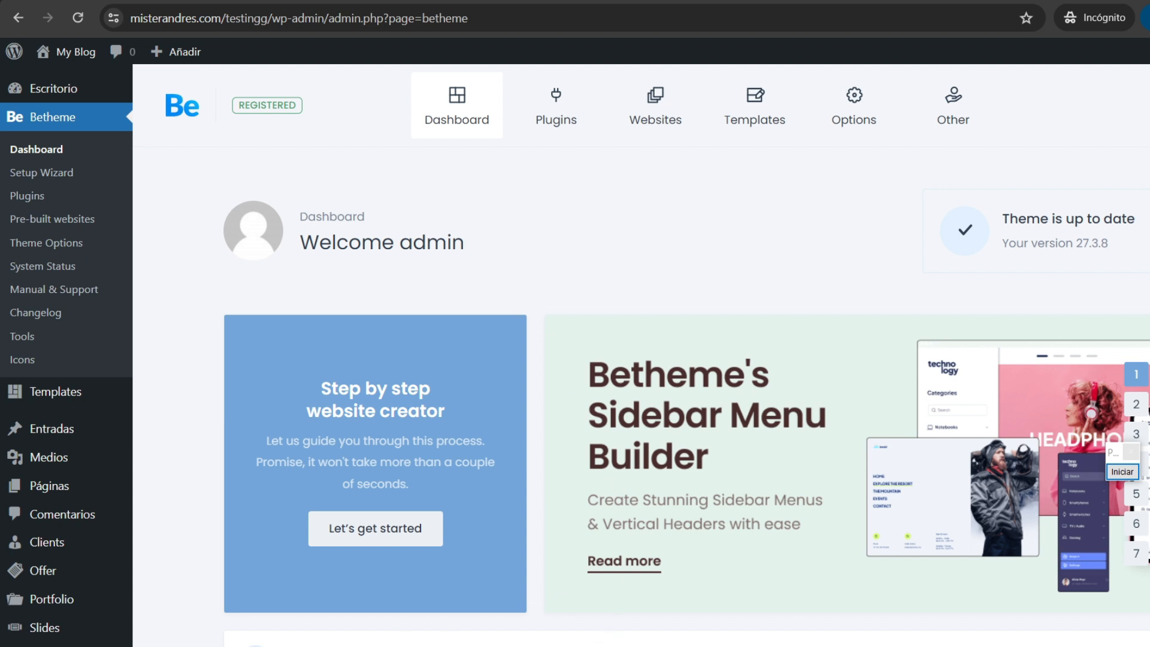
Step: Open Betheme's Pre-built websites collection and browse the available designs
key(F9)
drag(629, 164, 110, 219)
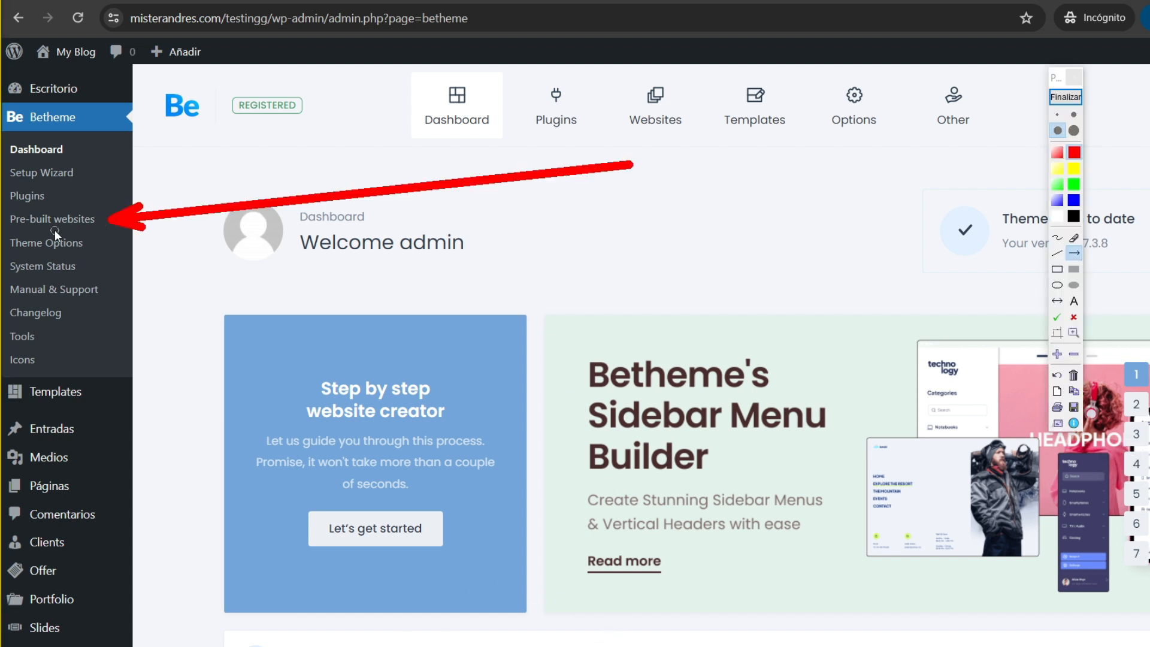
click(1065, 97)
click(85, 225)
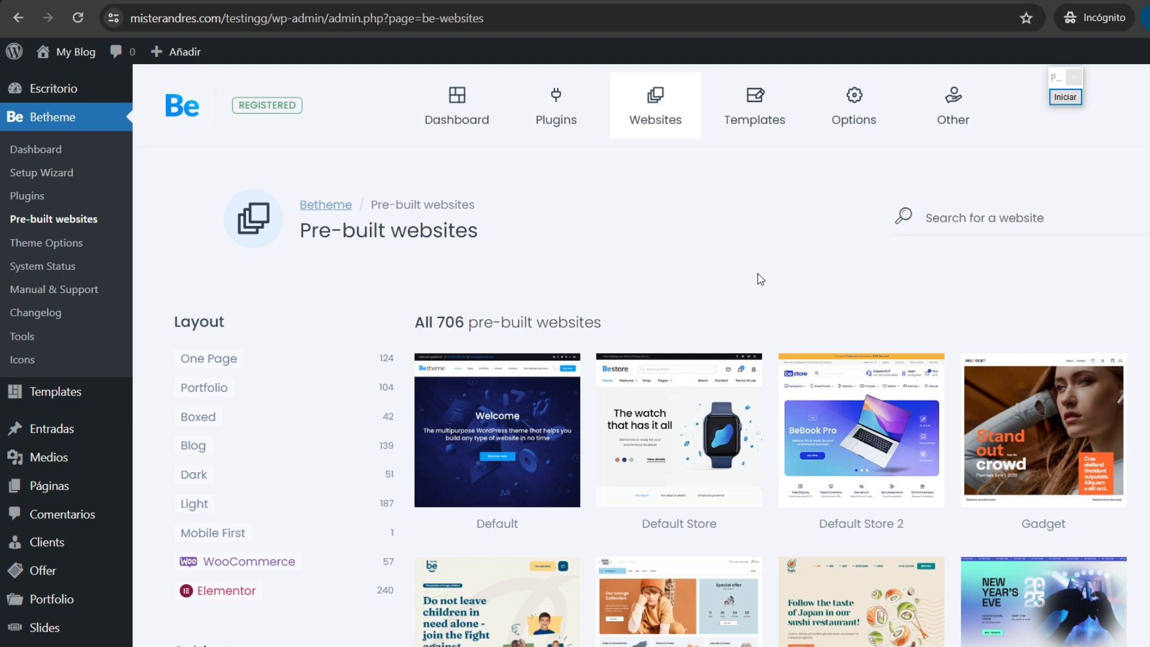
scroll(755, 299, down, 4)
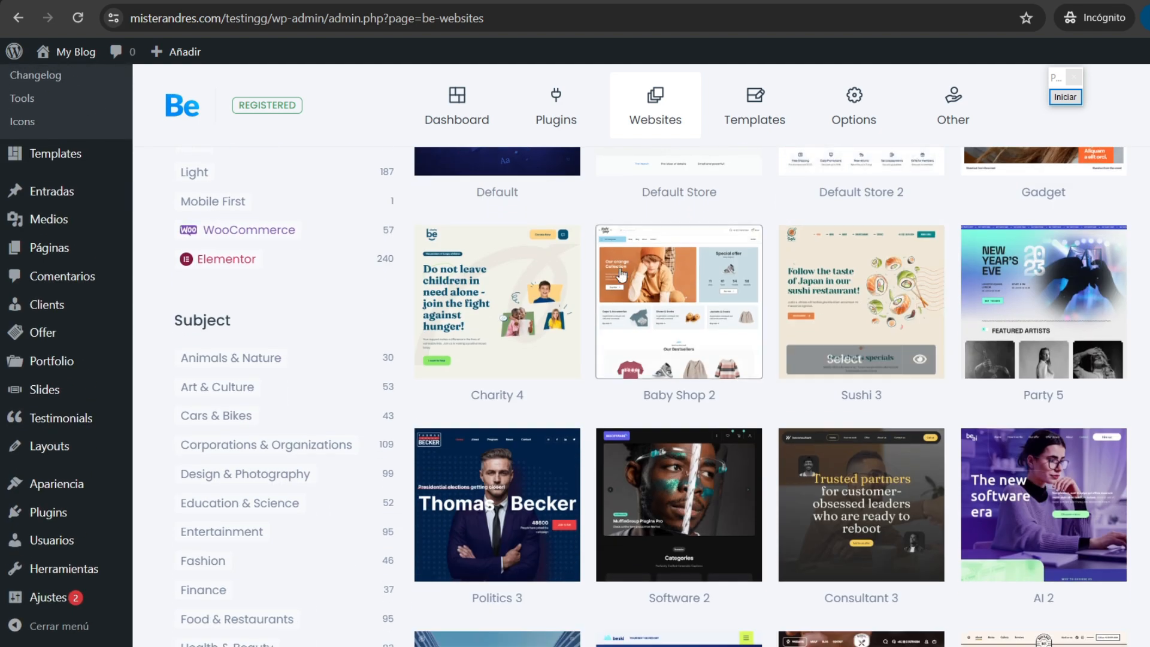
scroll(754, 305, down, 7)
scroll(758, 299, up, 5)
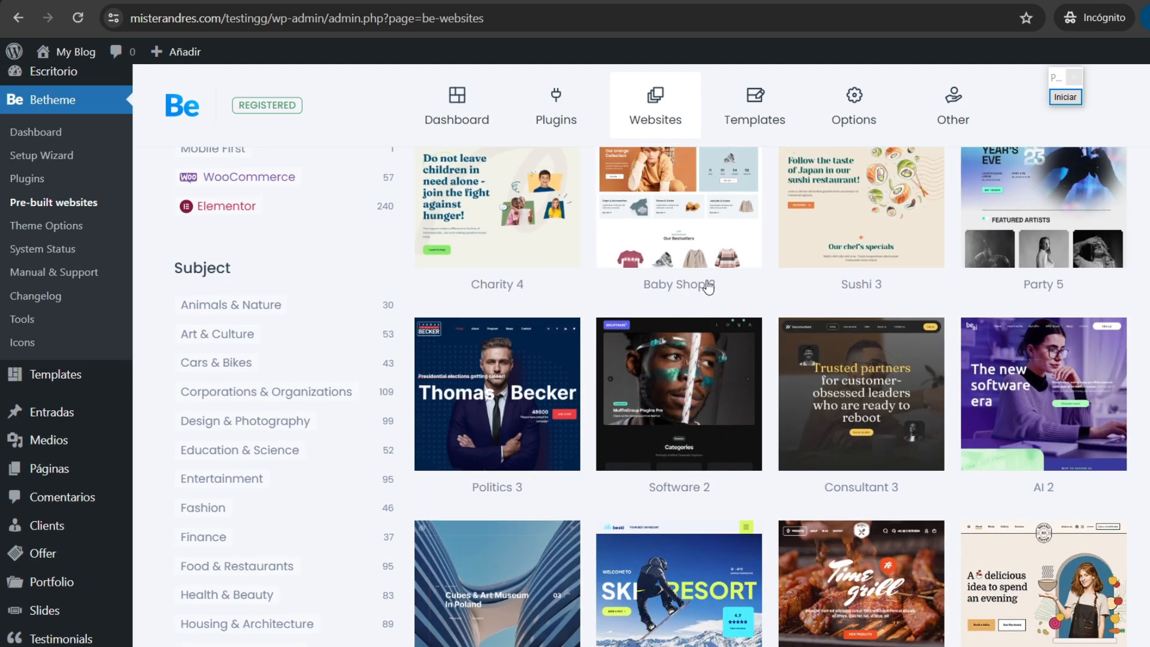
scroll(698, 269, down, 2)
scroll(698, 269, up, 2)
Step: Filter the pre-built websites by the Corporations & Organizations subject and look through the matching designs
click(1065, 97)
mouse_move(762, 282)
mouse_down()
mouse_move(403, 395)
mouse_move(359, 392)
mouse_up()
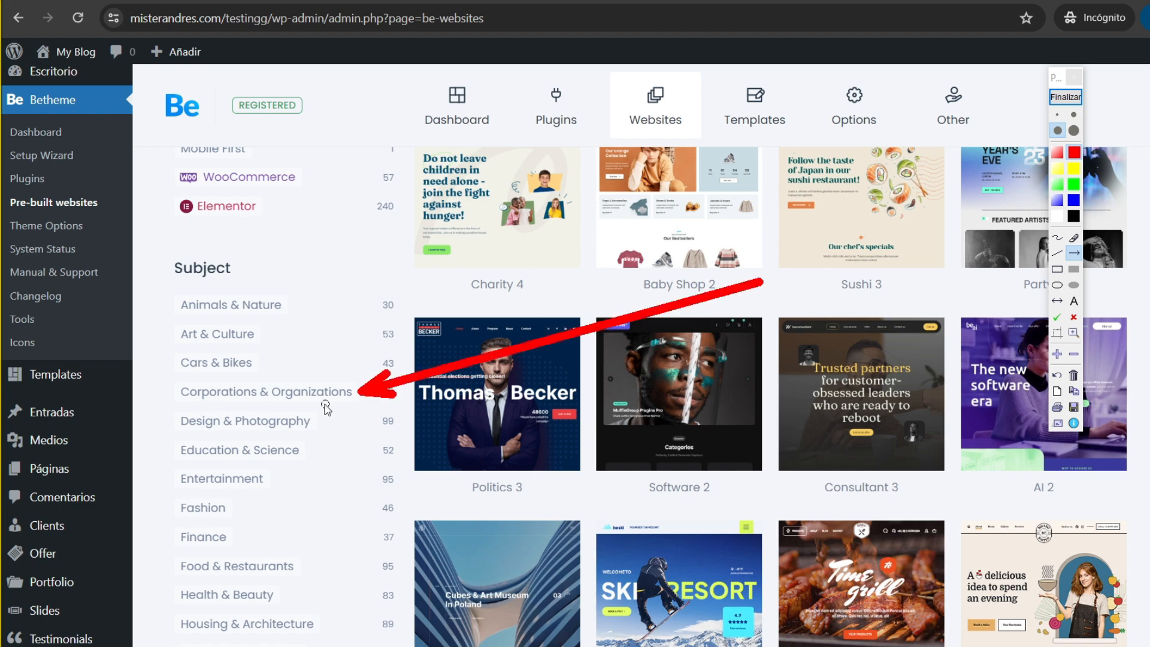
click(1064, 97)
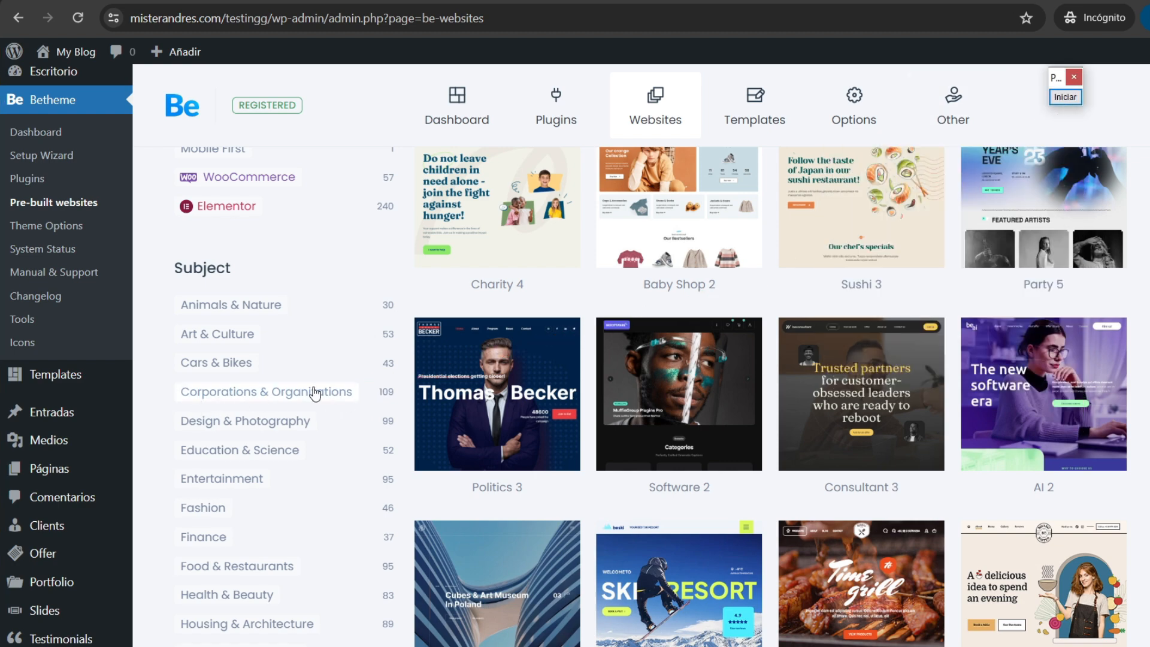
click(309, 391)
scroll(1042, 341, down, 3)
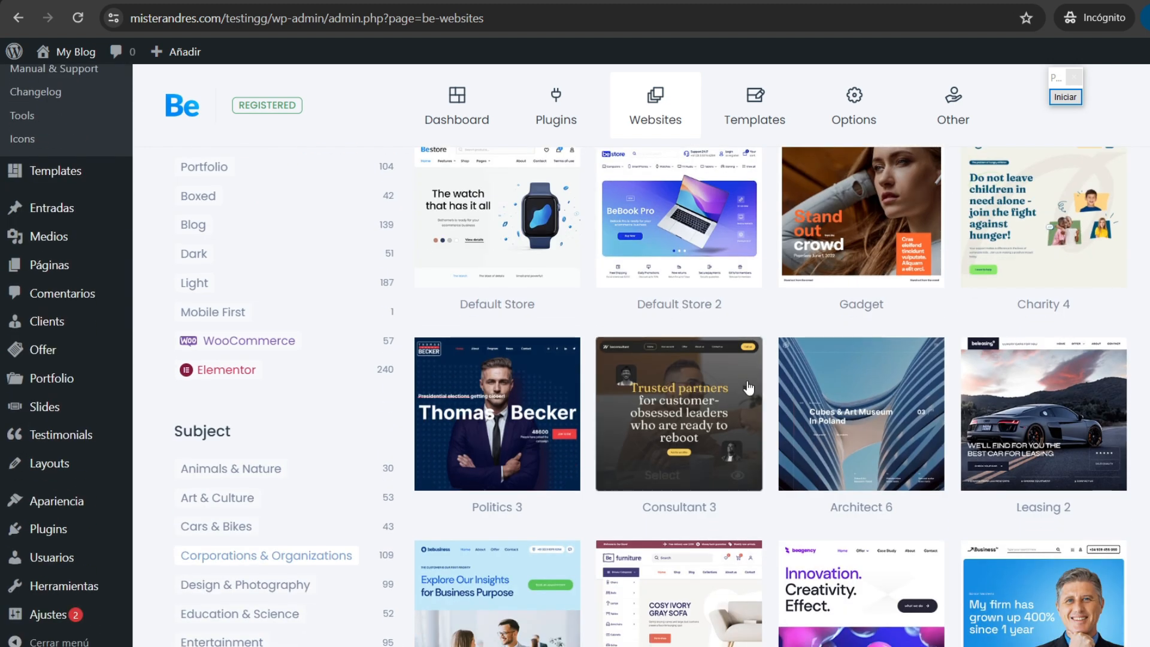
scroll(651, 396, down, 2)
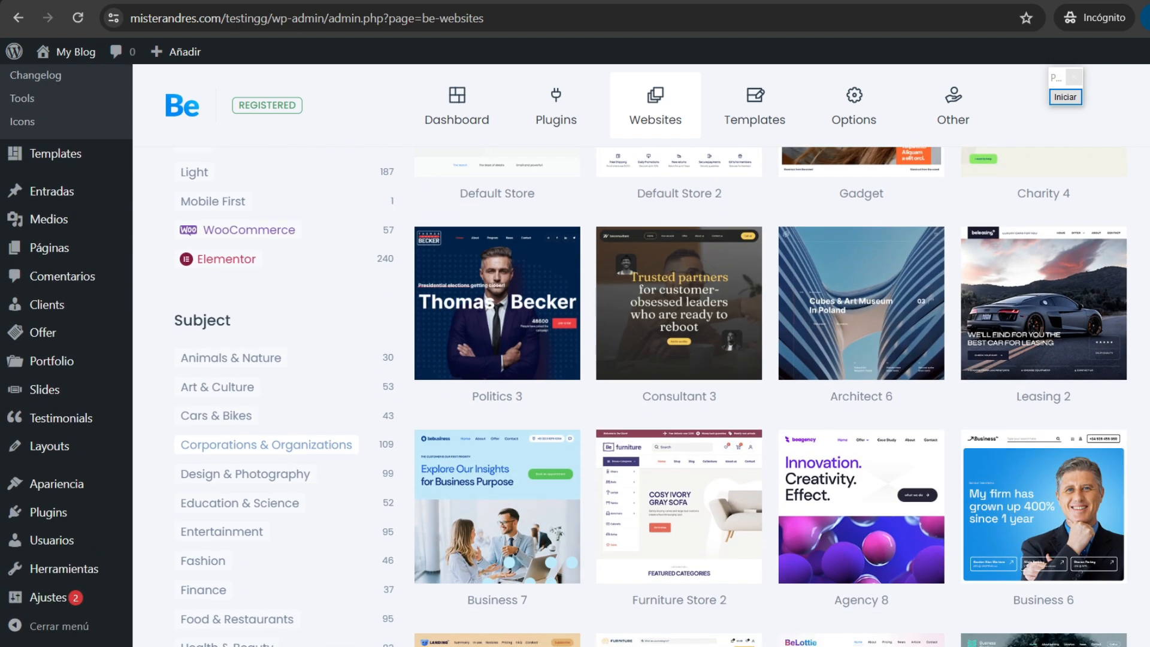
Step: Browse more Corporations & Organizations designs, preview the Wallet 2 demo site's home page, and return to the pre-built websites
scroll(1132, 362, down, 4)
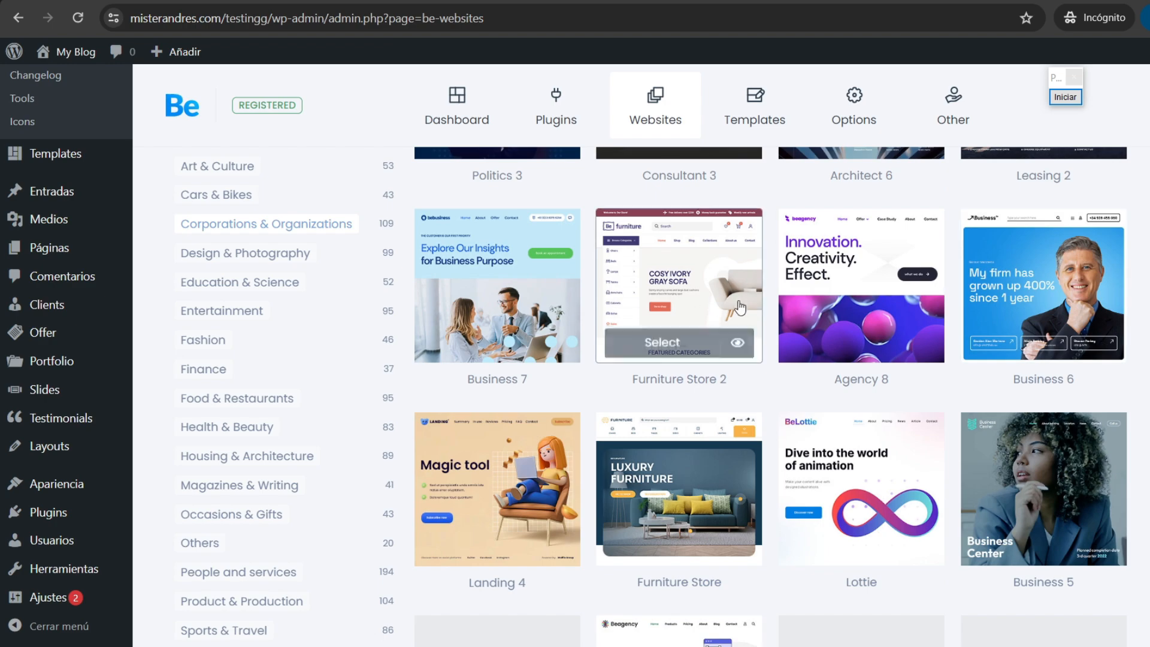
scroll(826, 363, down, 13)
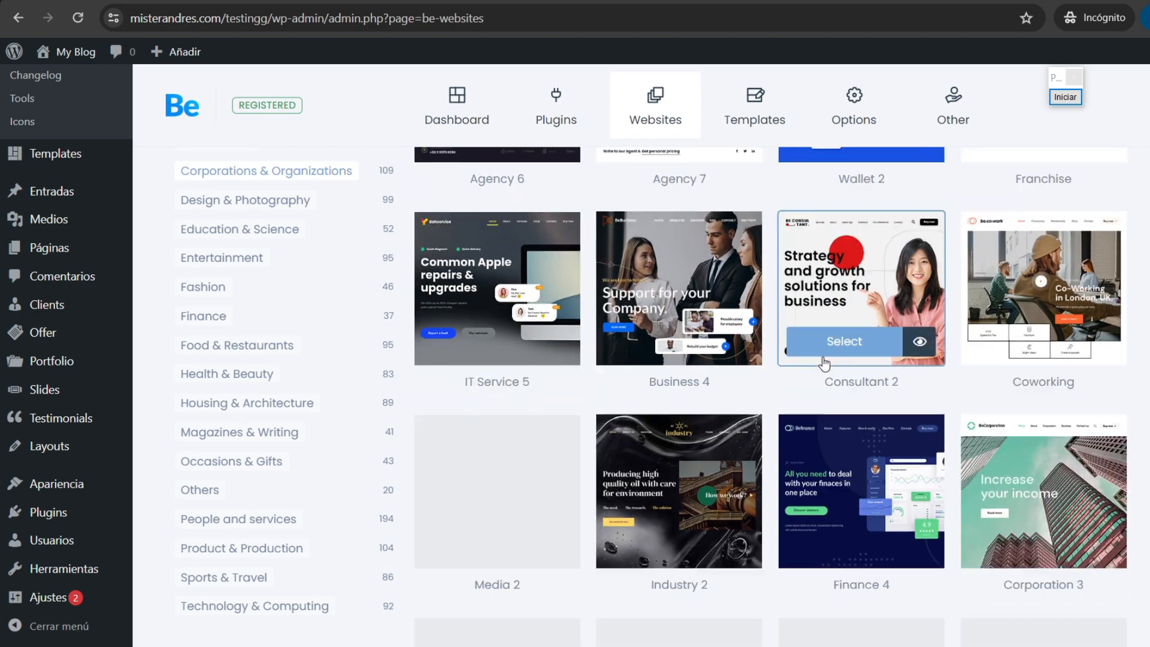
scroll(825, 363, up, 12)
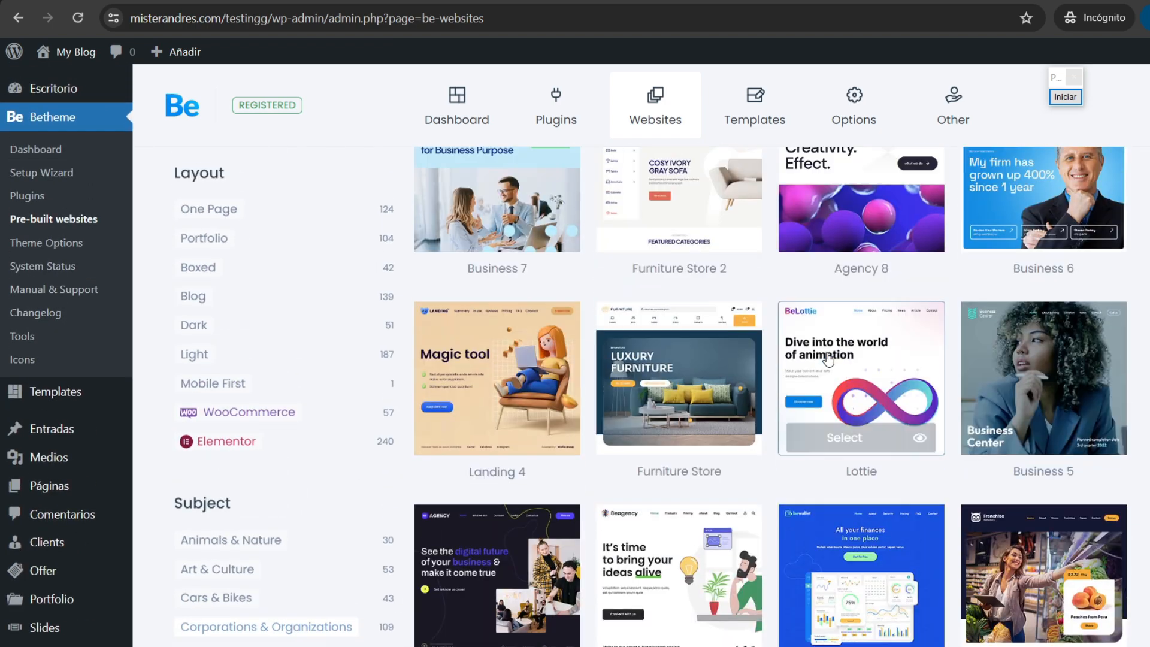
scroll(855, 340, down, 4)
scroll(855, 340, down, 4)
scroll(526, 227, up, 4)
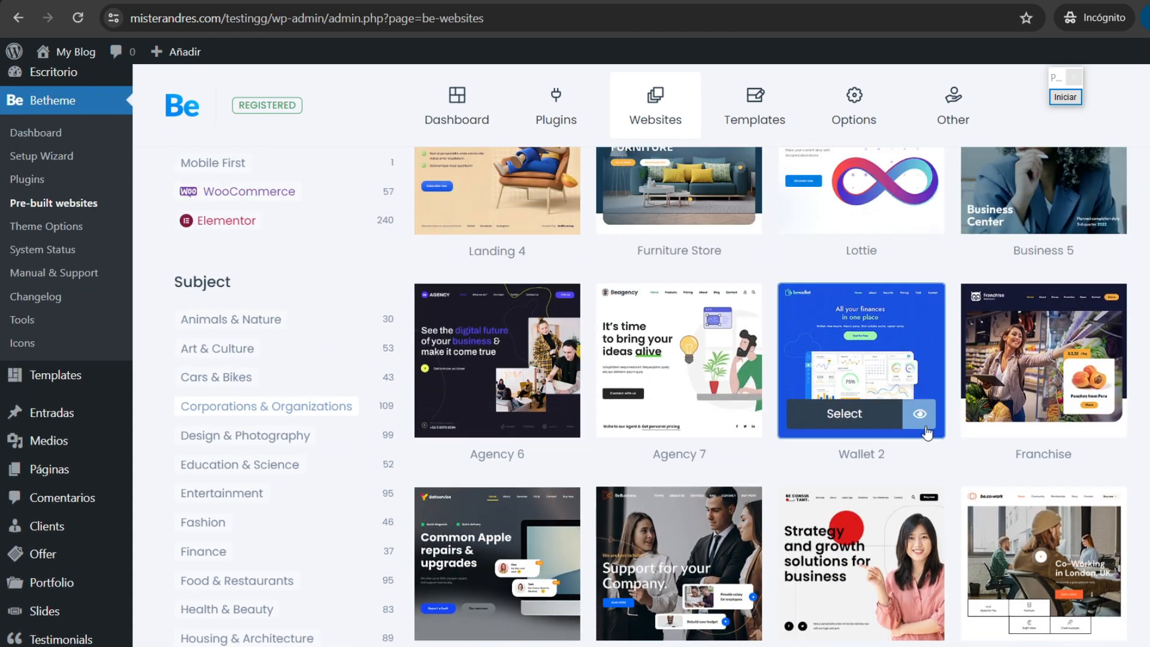
click(922, 422)
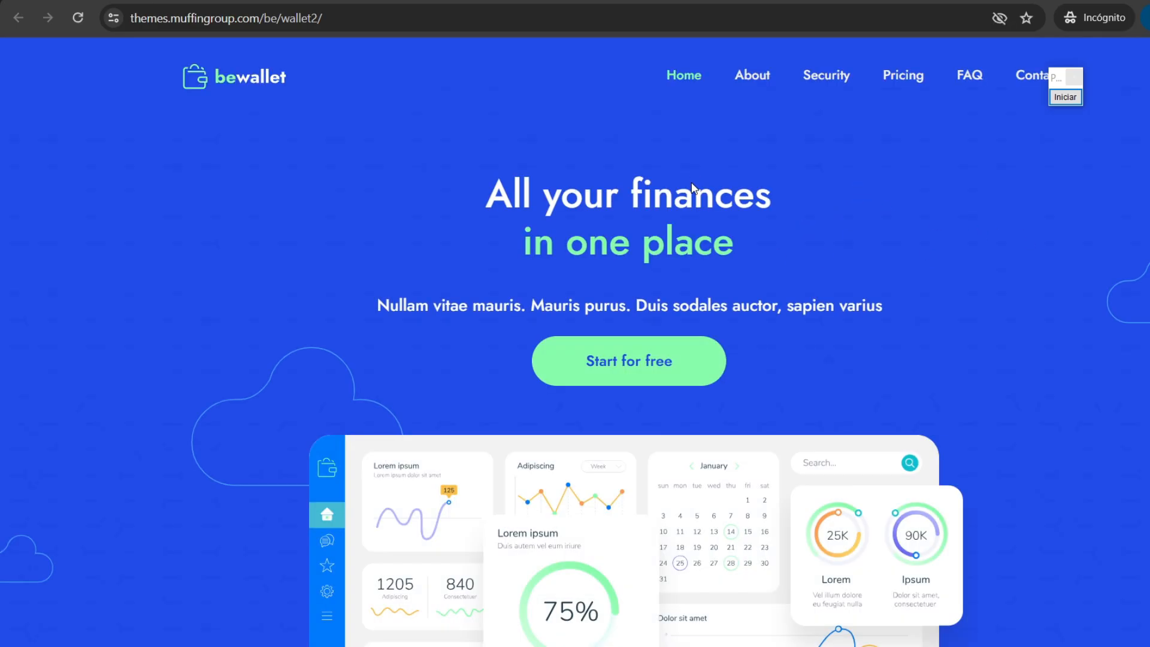
scroll(720, 203, down, 15)
scroll(721, 203, down, 6)
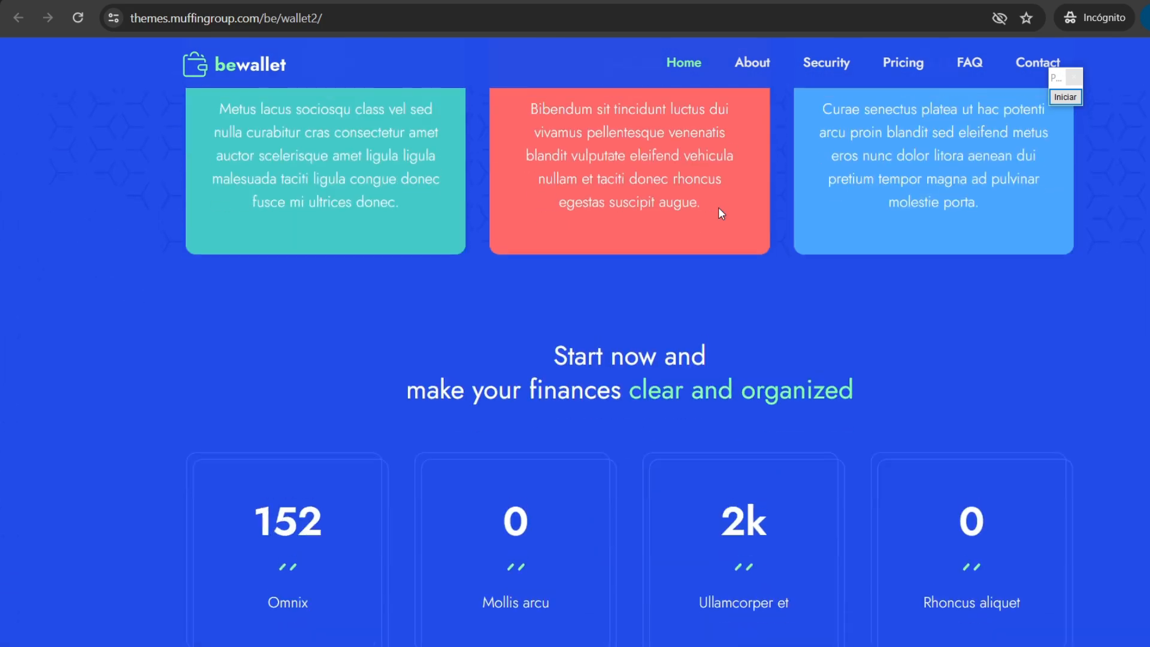
scroll(718, 207, up, 10)
scroll(871, 124, up, 8)
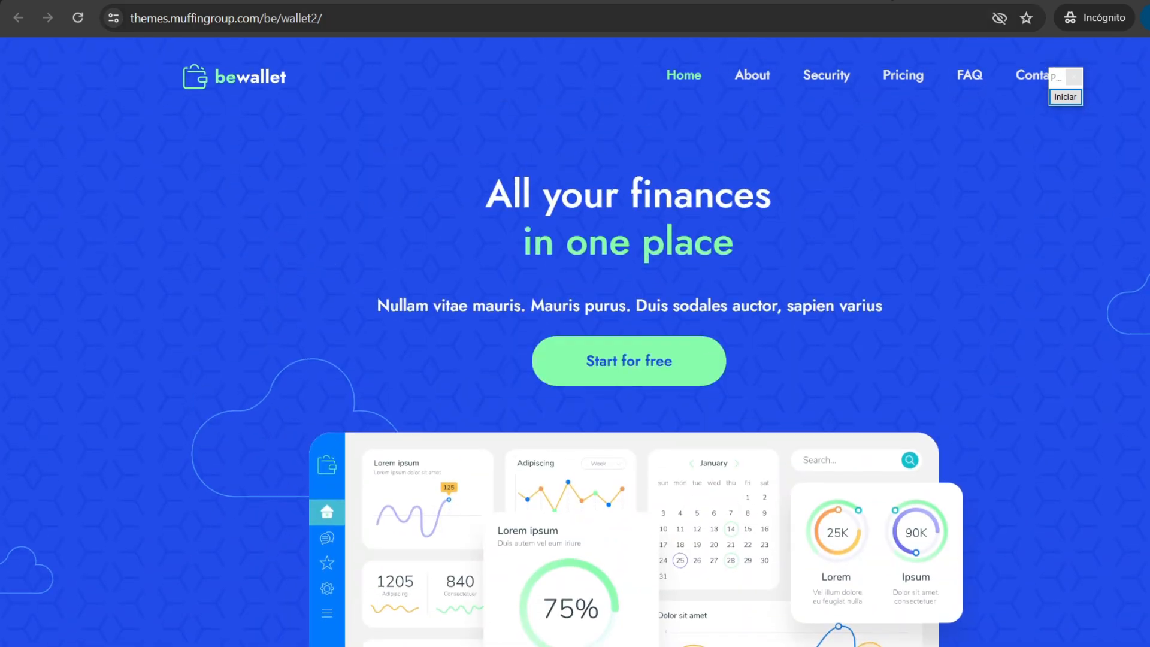
scroll(807, 257, down, 2)
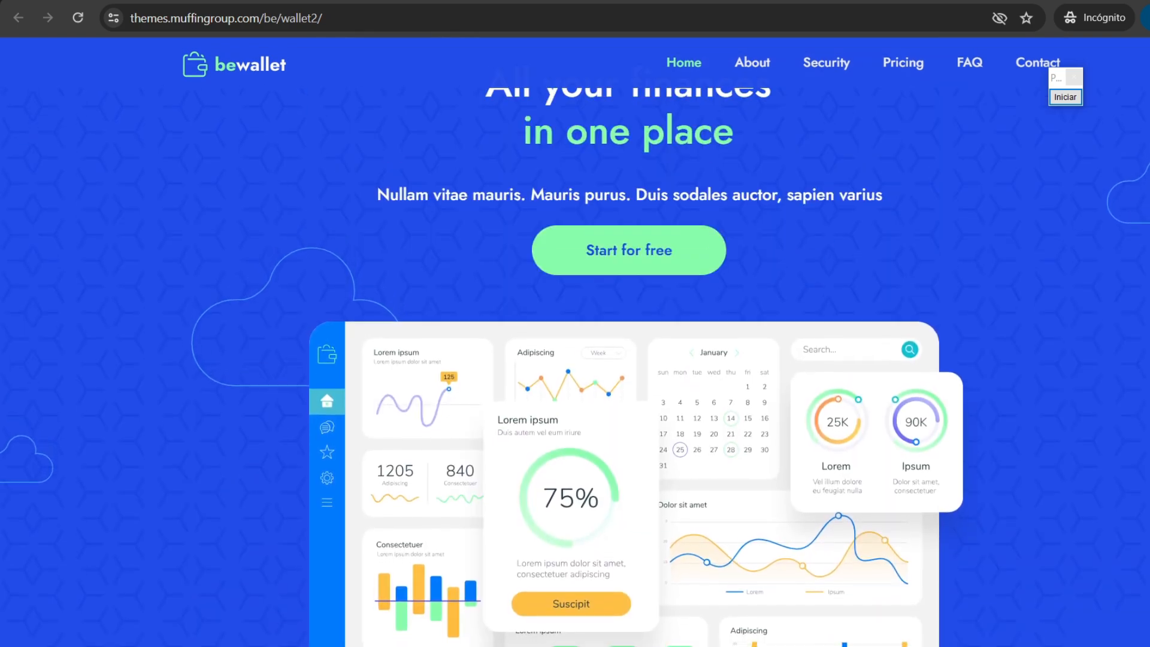
click(689, 1)
Step: Look over the remaining designs and select the Agency 6 pre-built website for installation
scroll(1054, 330, down, 5)
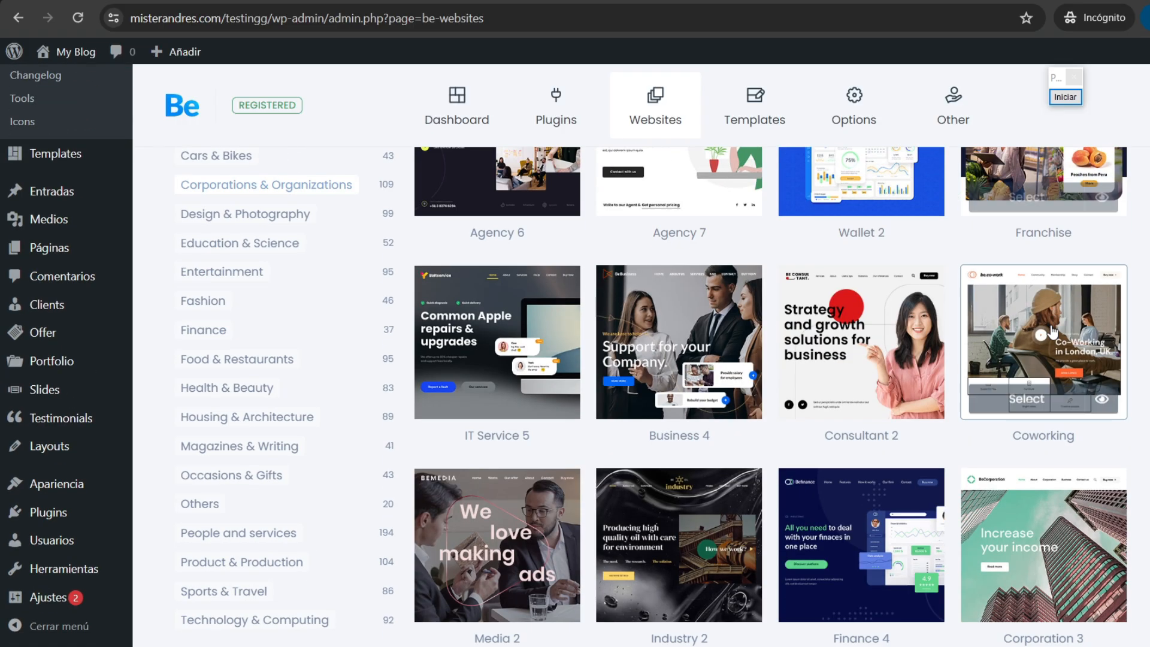
scroll(1054, 330, up, 5)
scroll(1052, 331, down, 2)
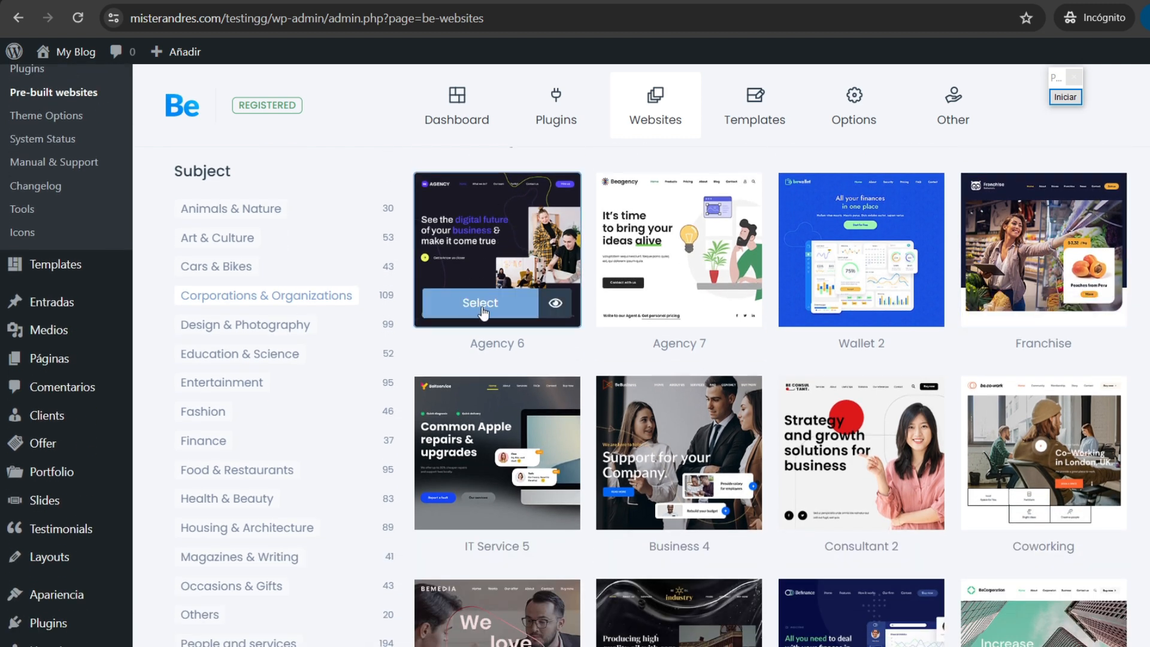
click(484, 309)
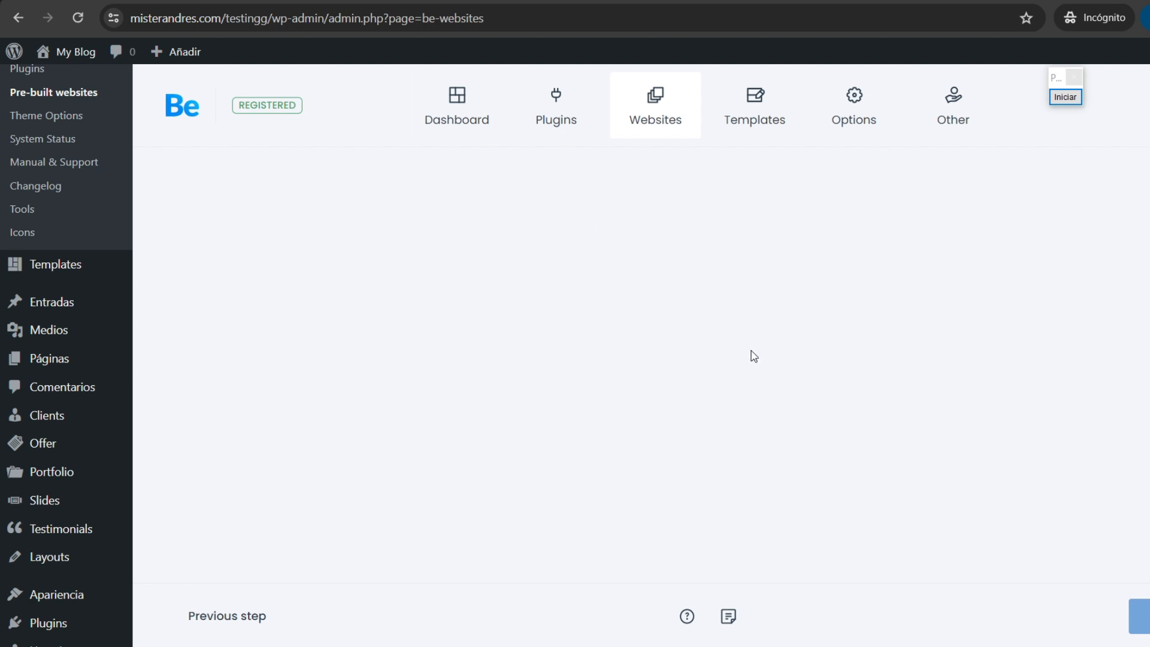
Step: Use BeBuilder as the builder and import the complete website, including media and the Revolution Slider demo
scroll(807, 246, down, 2)
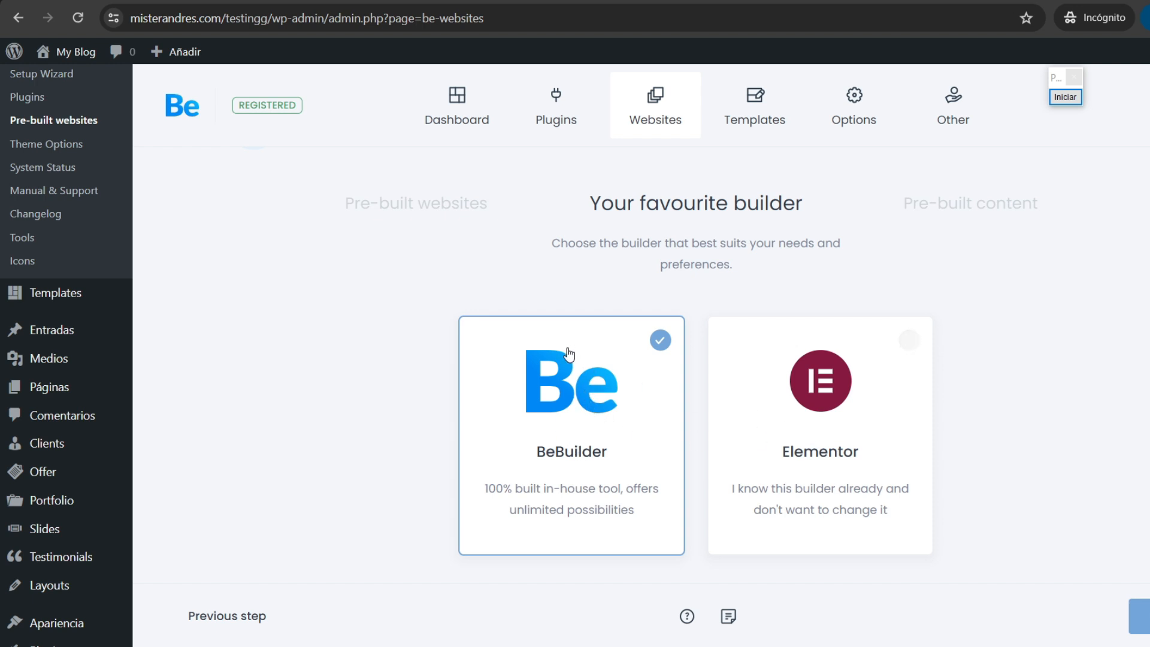
click(1141, 616)
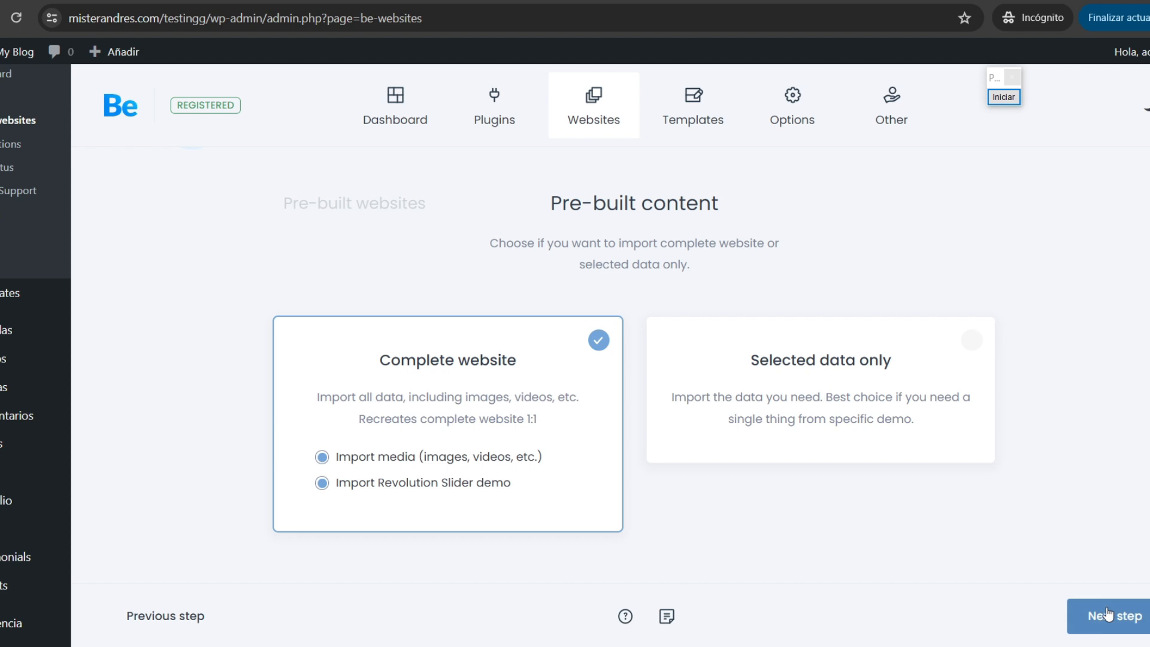
click(1108, 613)
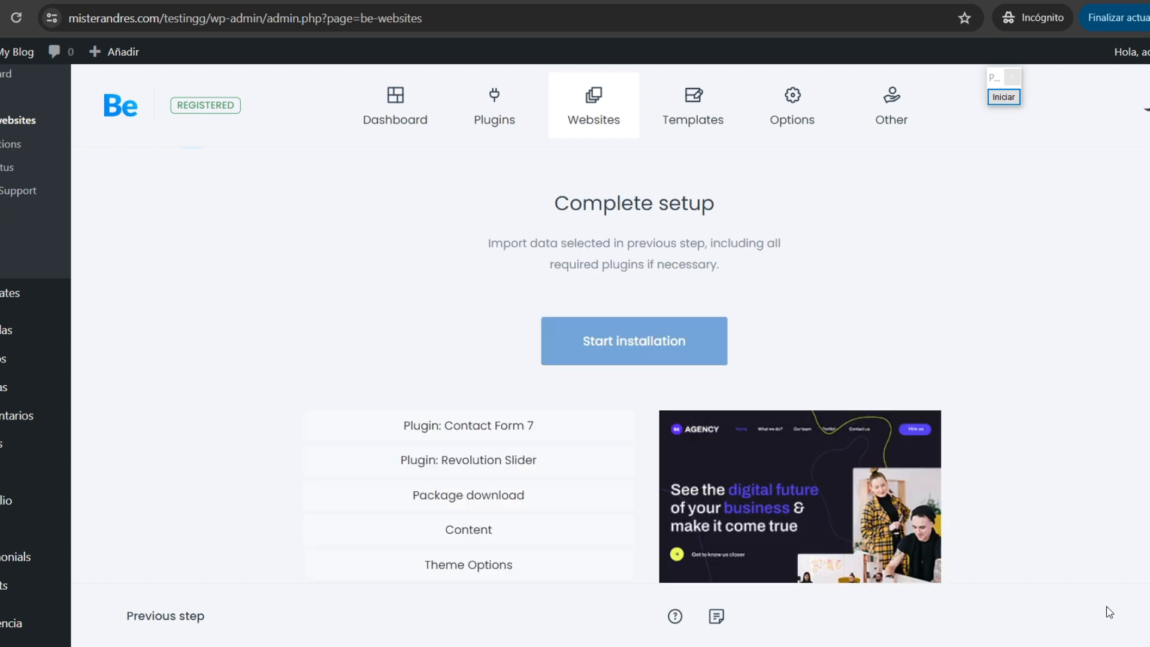
Step: Start the installation with a database reset that also removes media from wp-uploads, accepting that there is no undo
click(607, 345)
click(464, 402)
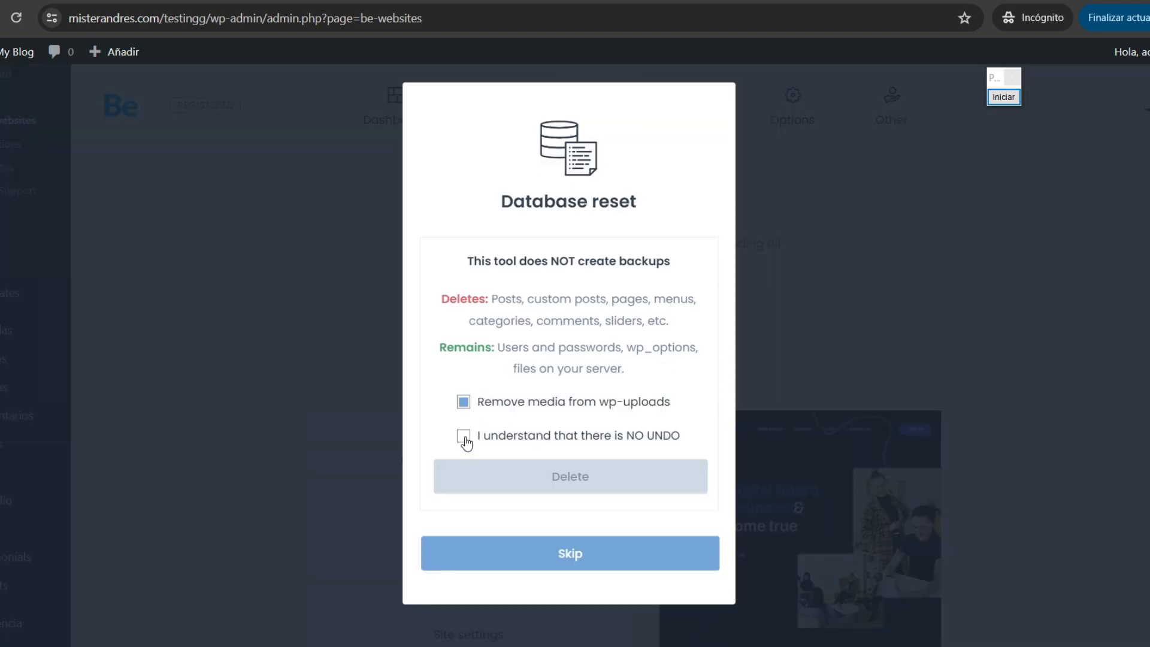
click(465, 436)
click(569, 478)
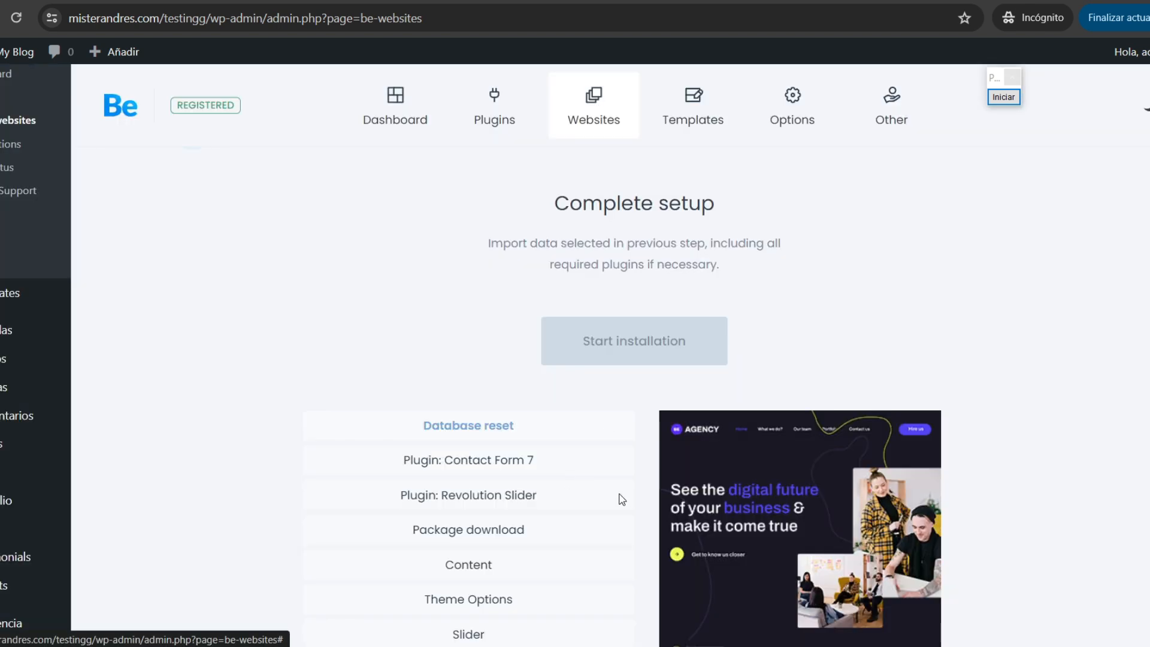
scroll(643, 383, down, 2)
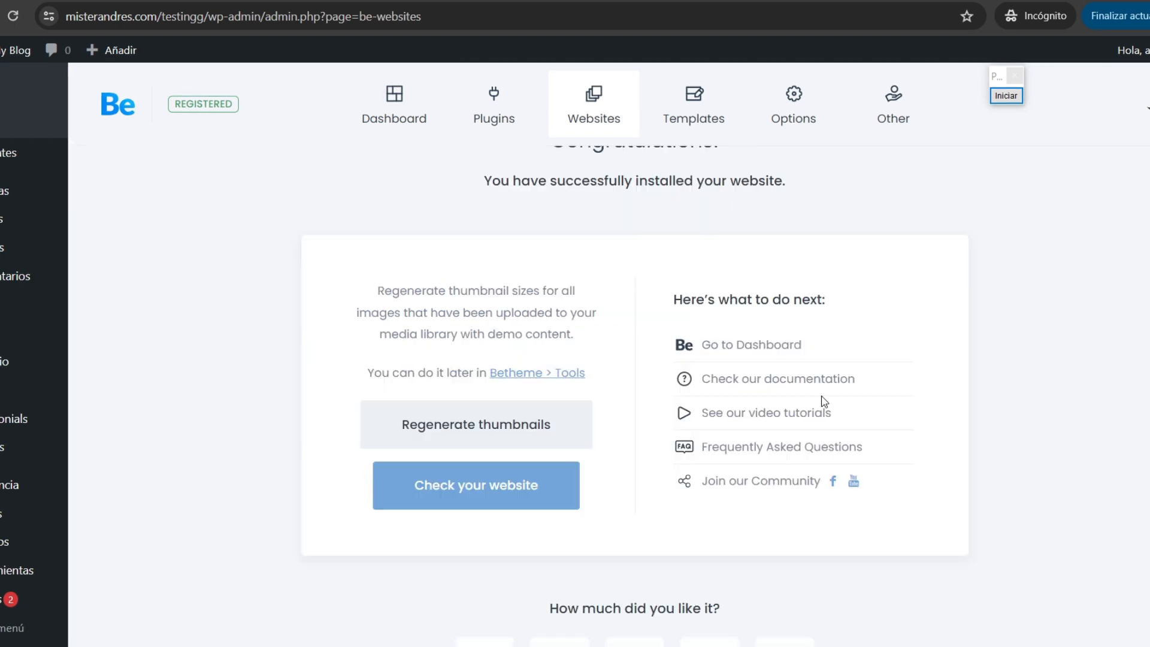
Step: Open the newly installed website and examine its home page from the header to the footer
scroll(864, 385, down, 3)
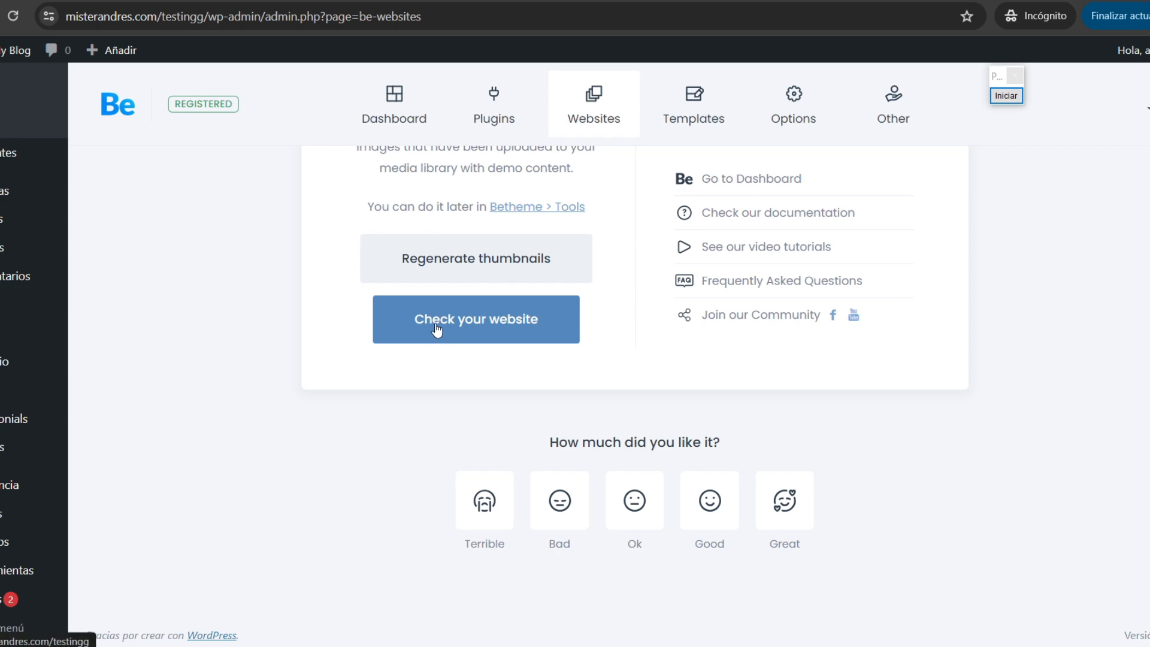
click(509, 321)
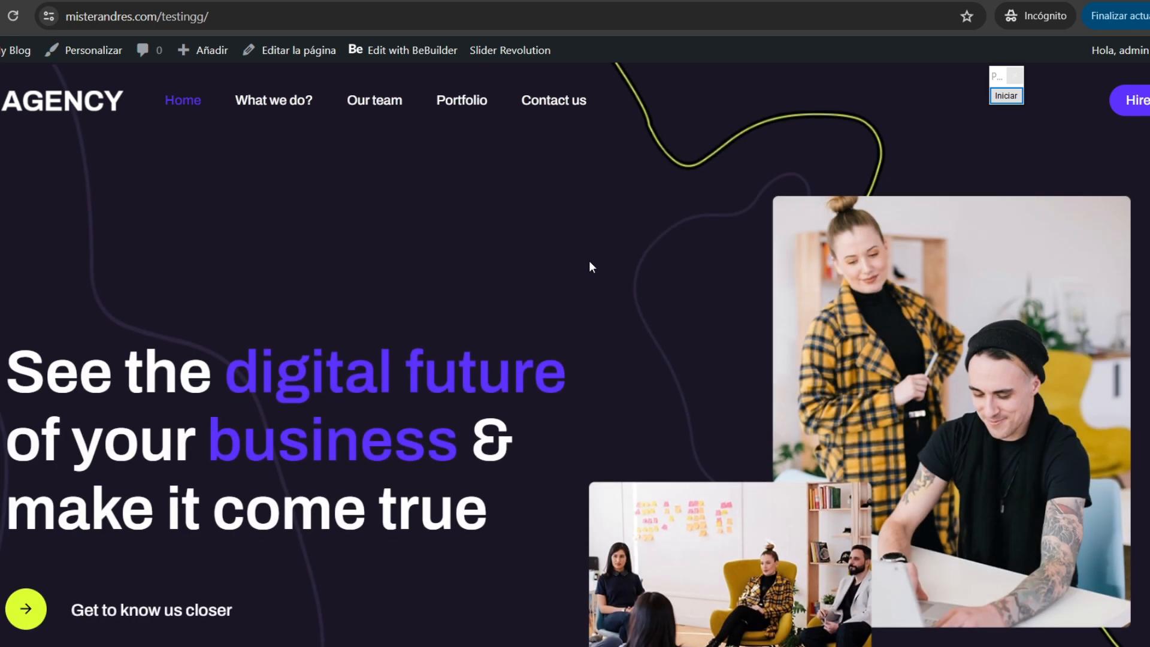
scroll(588, 260, down, 15)
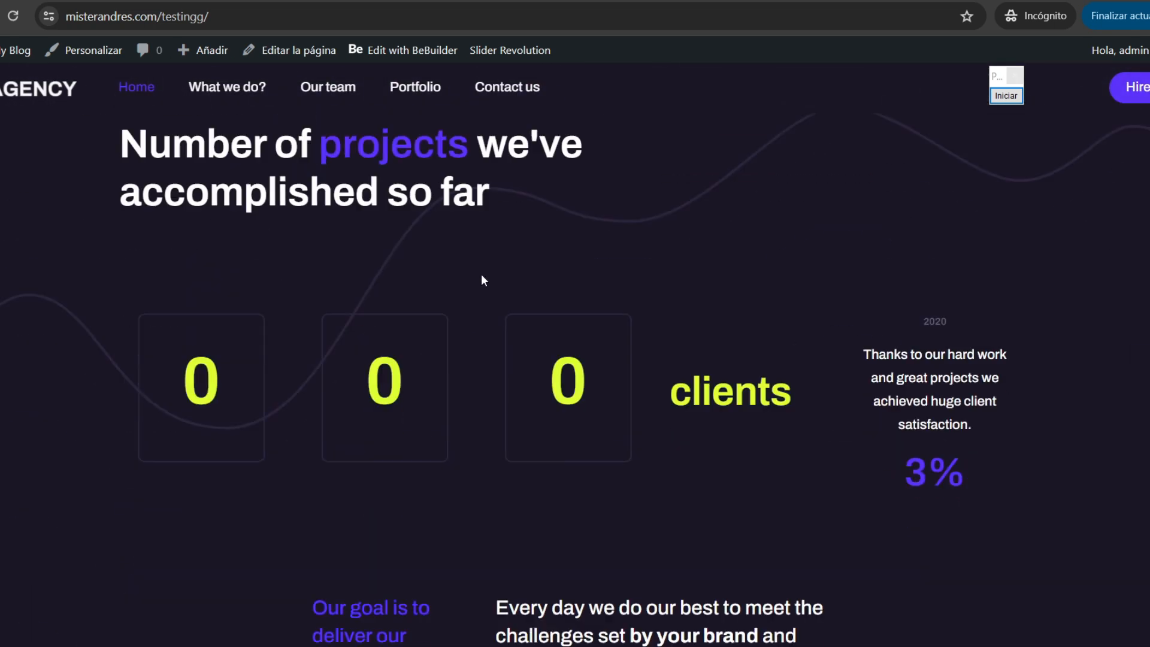
scroll(484, 280, down, 20)
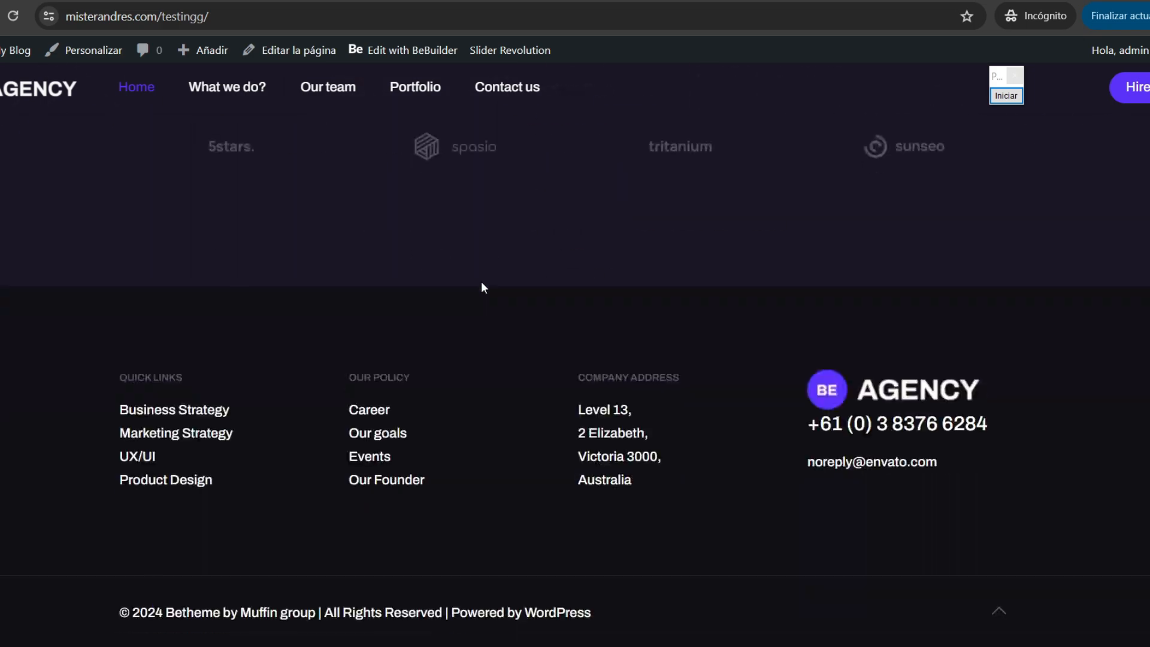
scroll(482, 283, up, 15)
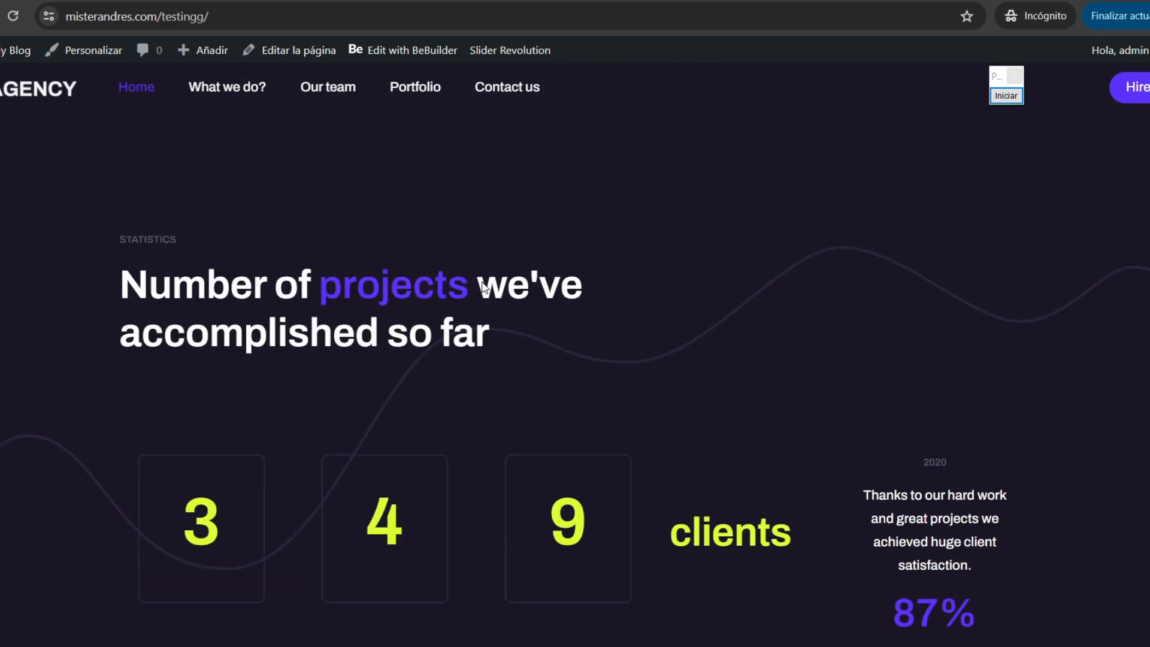
scroll(483, 287, up, 12)
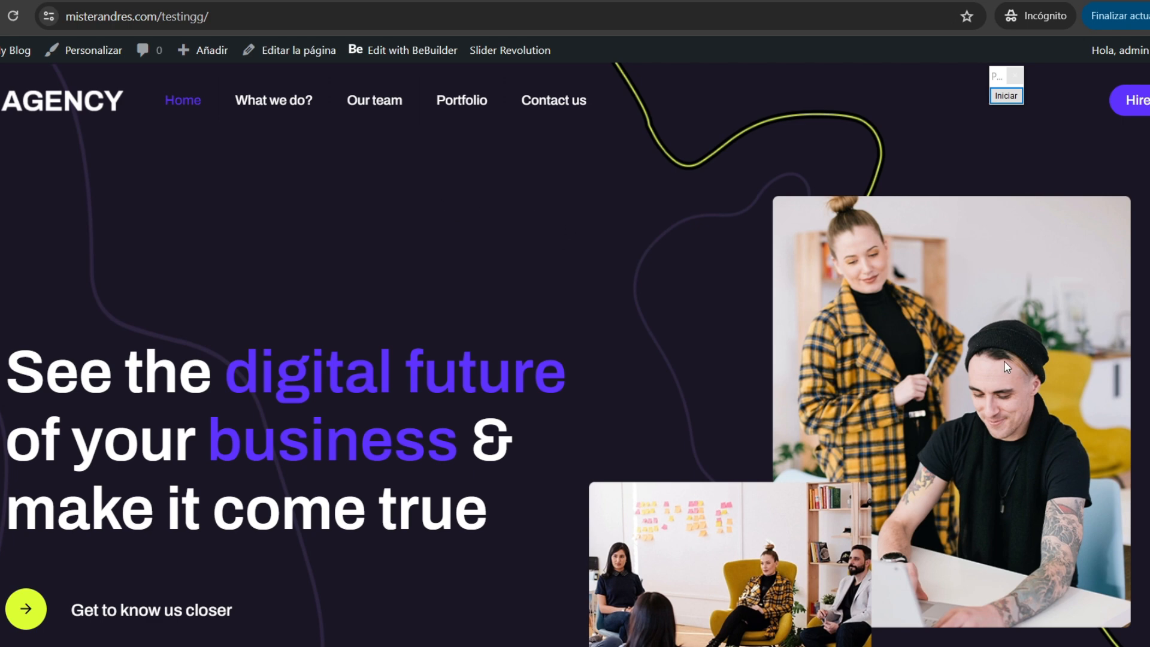
Step: Open the home page for editing in BeBuilder and dismiss the introductory tour
click(1006, 96)
mouse_move(430, 289)
mouse_down()
mouse_move(457, 174)
mouse_move(405, 69)
mouse_up()
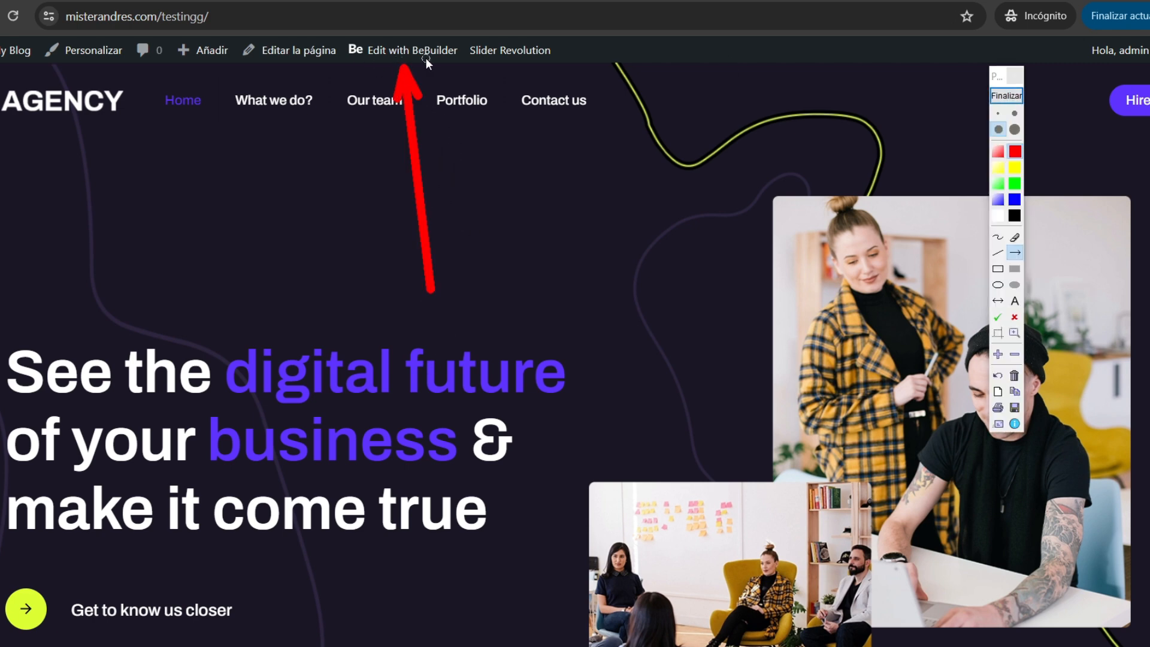
click(1006, 96)
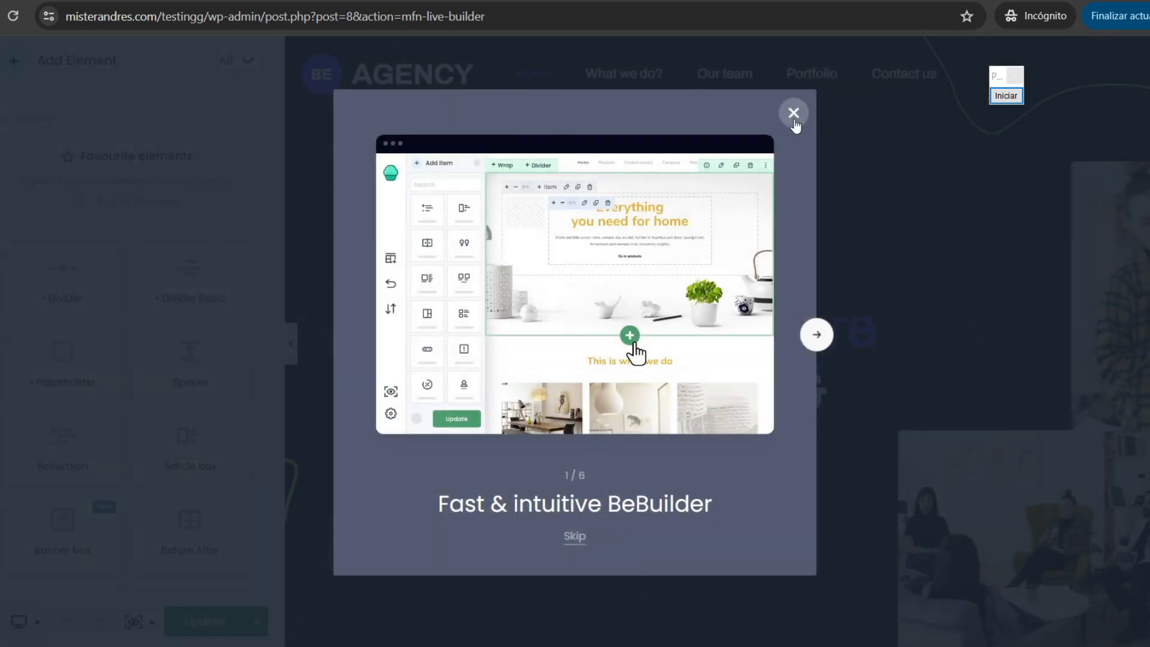
click(793, 113)
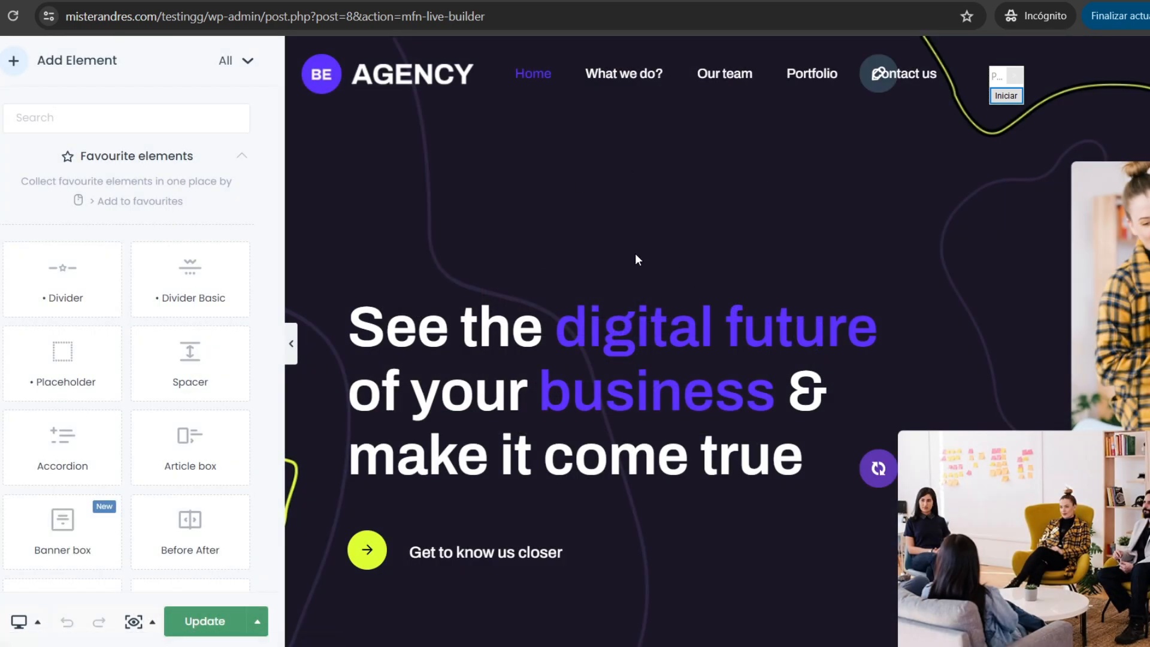
Step: Replace the "Number of projects we've accomplished so far" heading in the statistics section with "BIENVENIDO A MI SITIO WEB"
scroll(659, 275, down, 10)
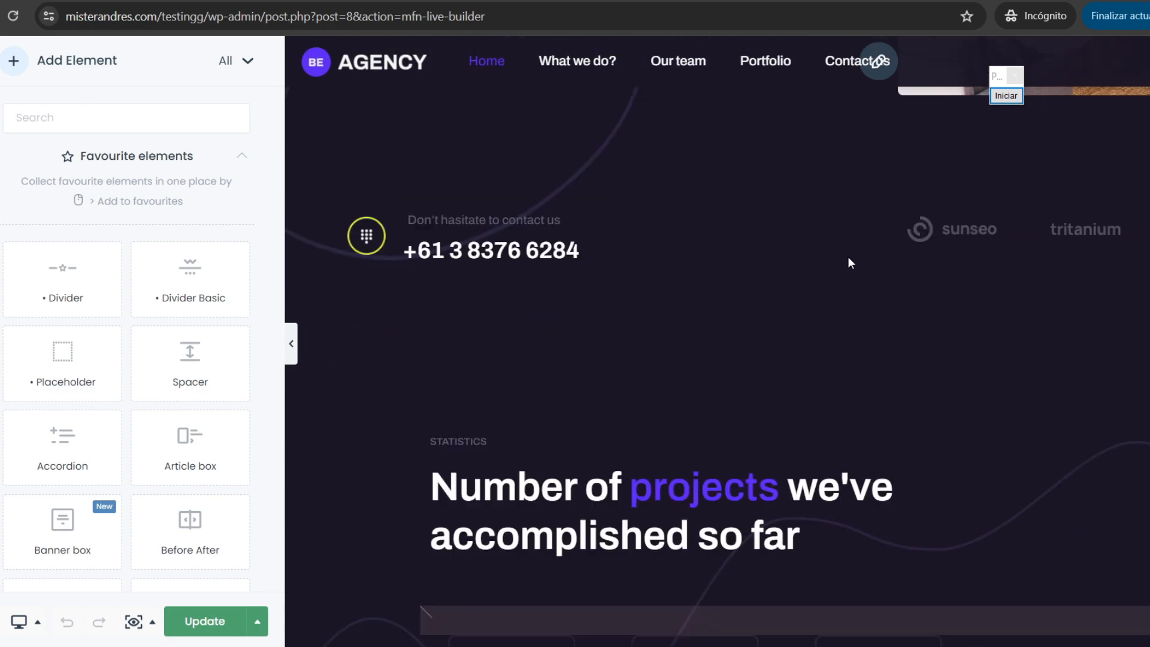
scroll(850, 263, down, 5)
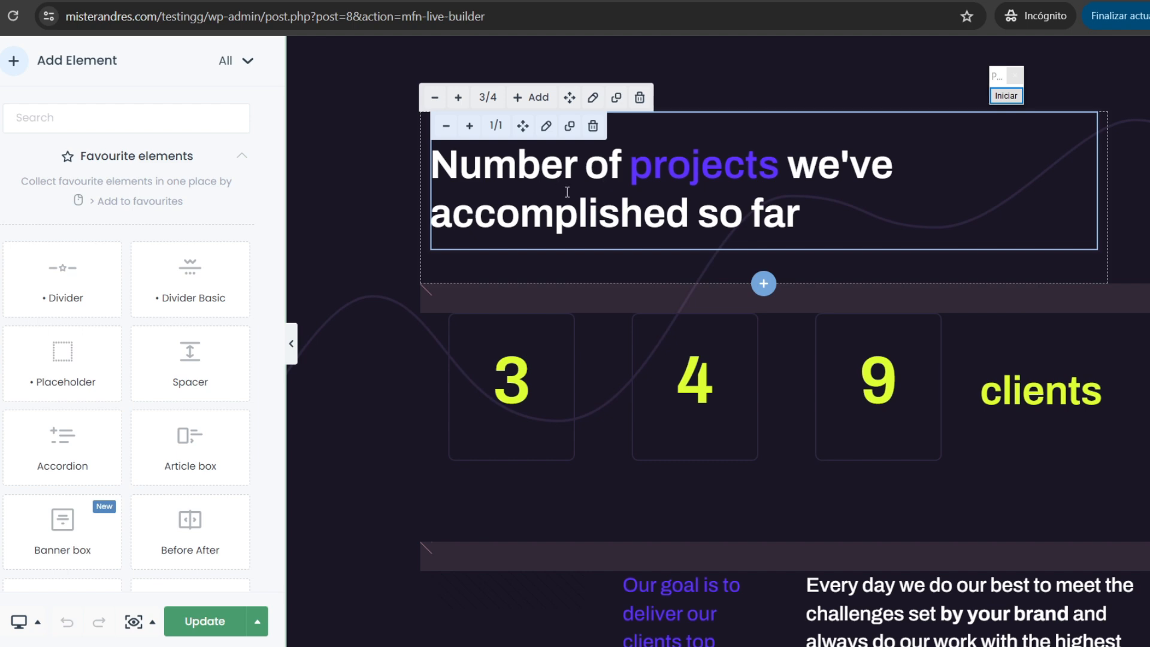
click(545, 126)
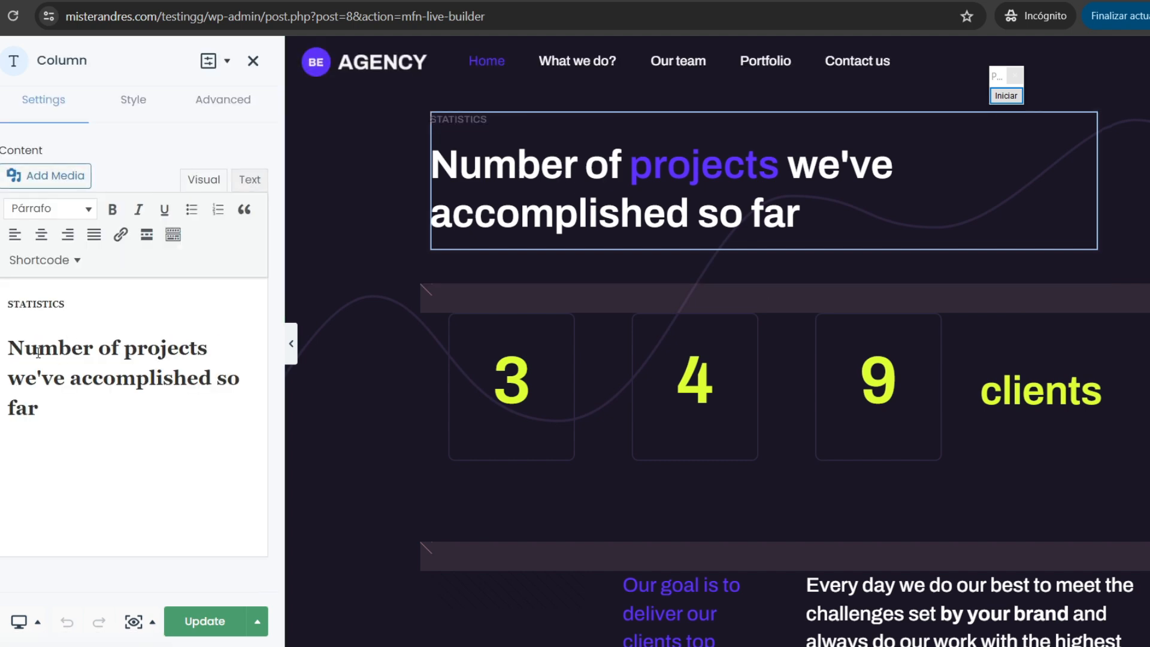
click(38, 352)
drag(13, 345, 66, 402)
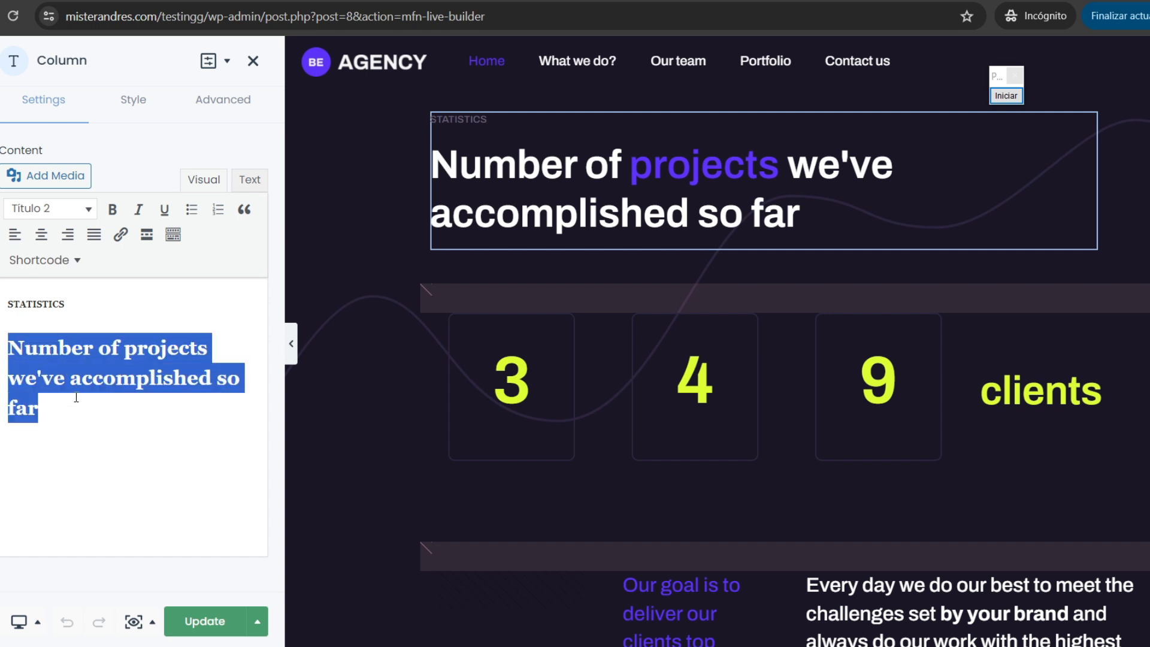
text(BIENVENIDO A MI SITIO WEB)
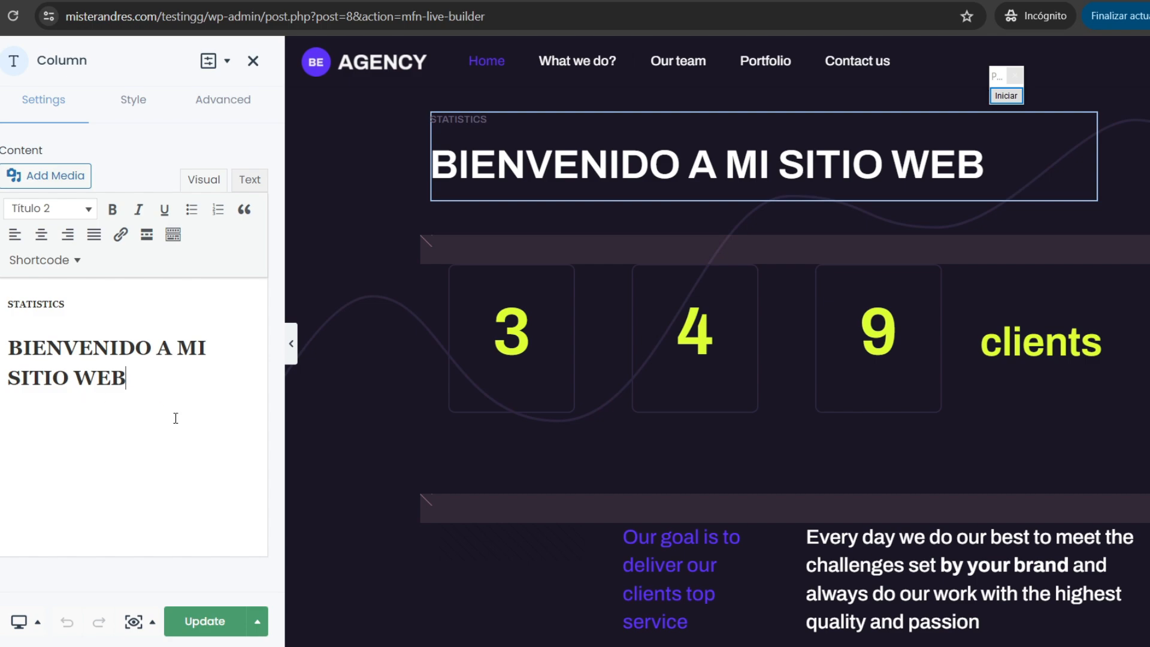
scroll(427, 404, down, 15)
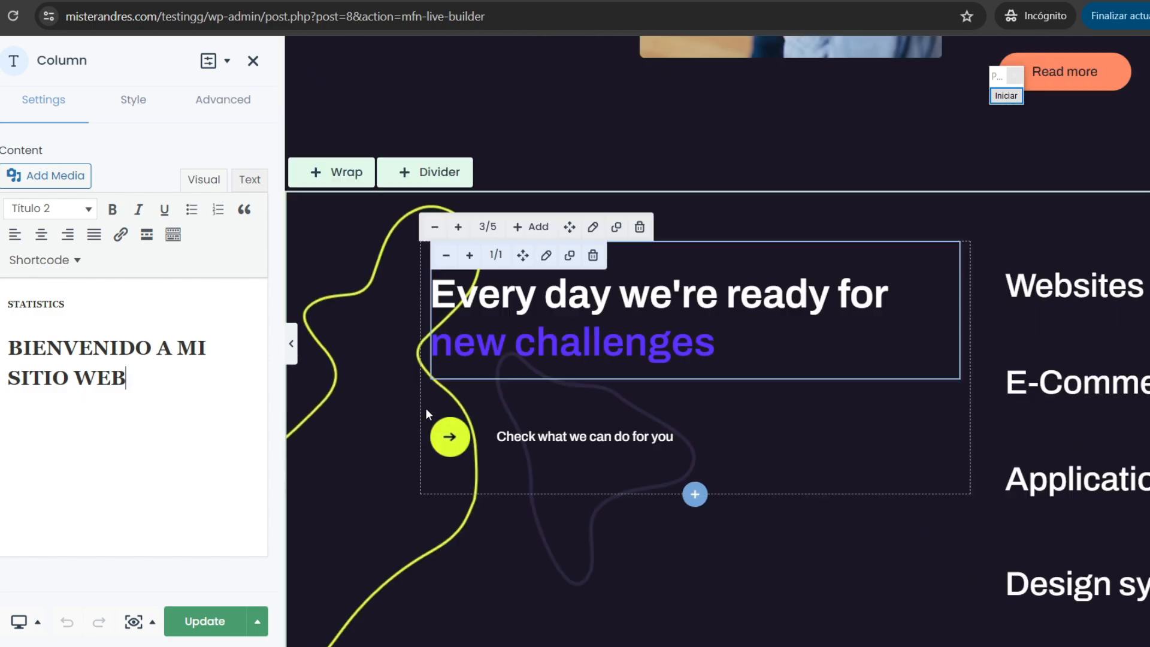
scroll(425, 407, up, 15)
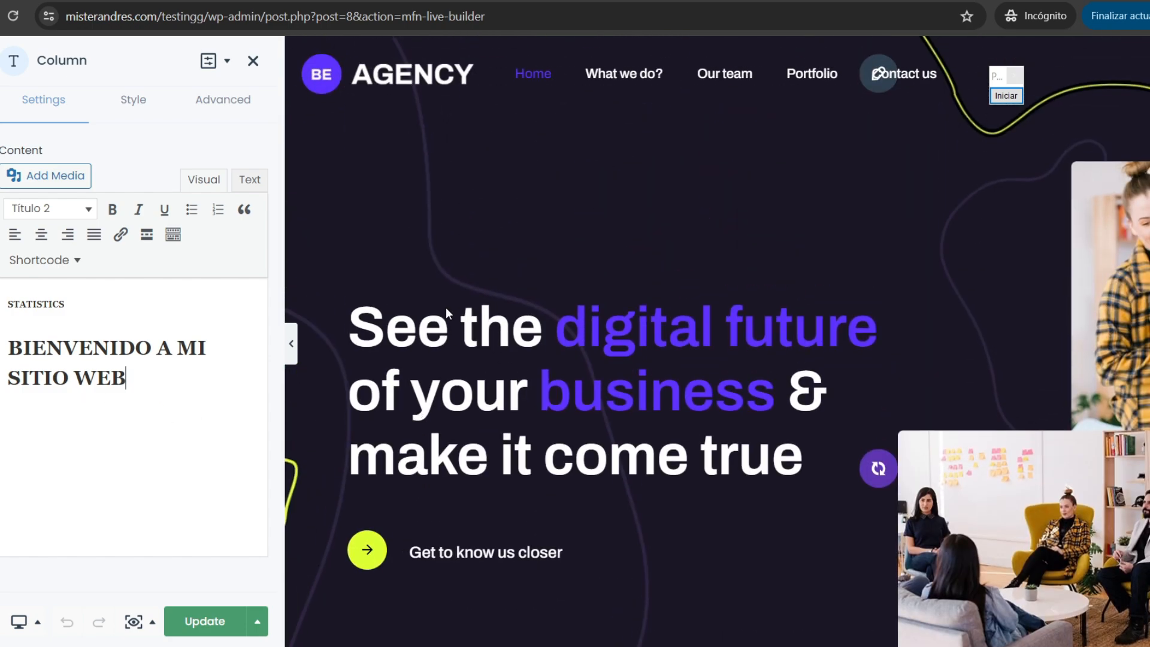
click(1005, 95)
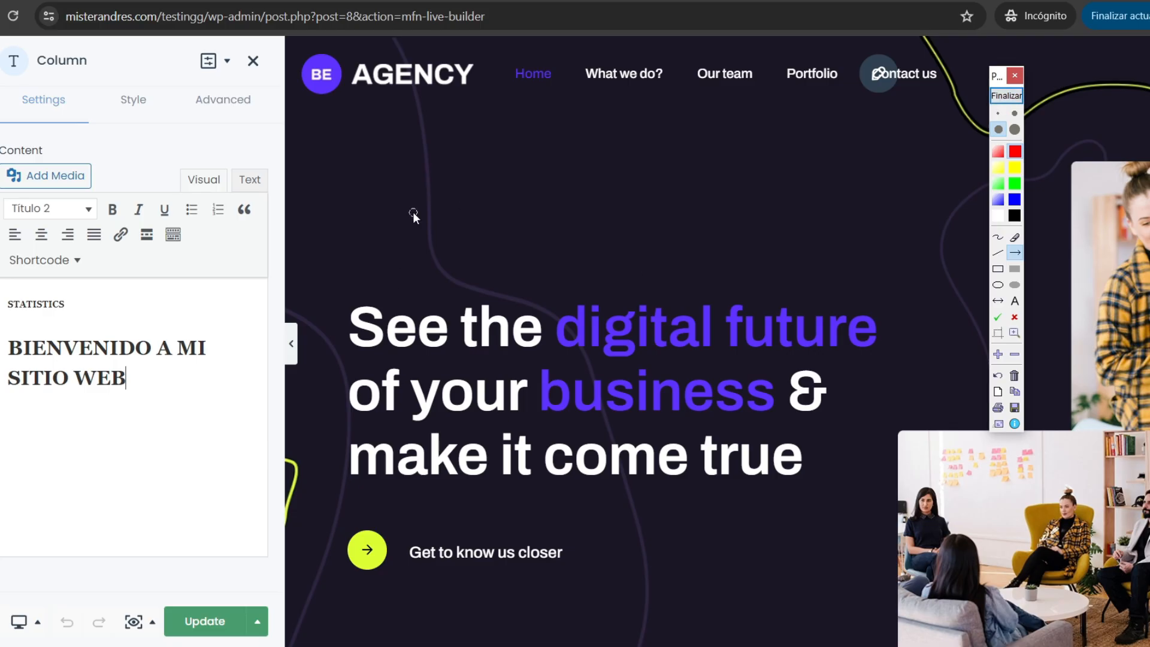
mouse_move(608, 490)
mouse_down()
mouse_move(422, 489)
mouse_move(0, 542)
mouse_up()
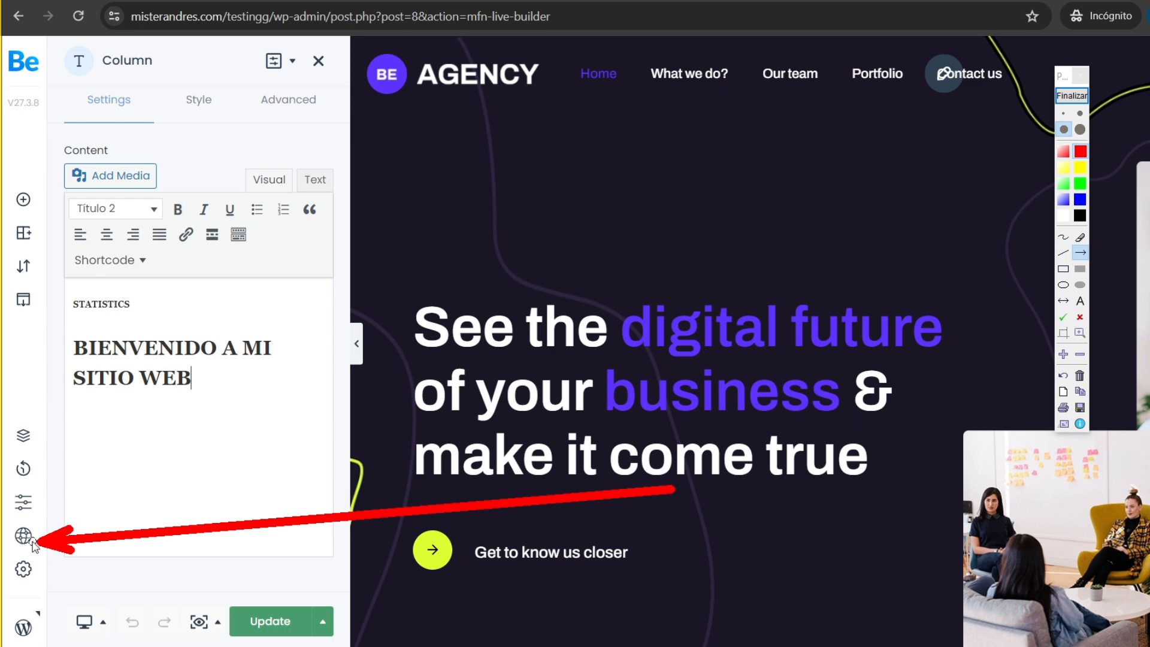
Step: Look through the Theme Options categories and open the Logo settings in the Global category
click(1071, 96)
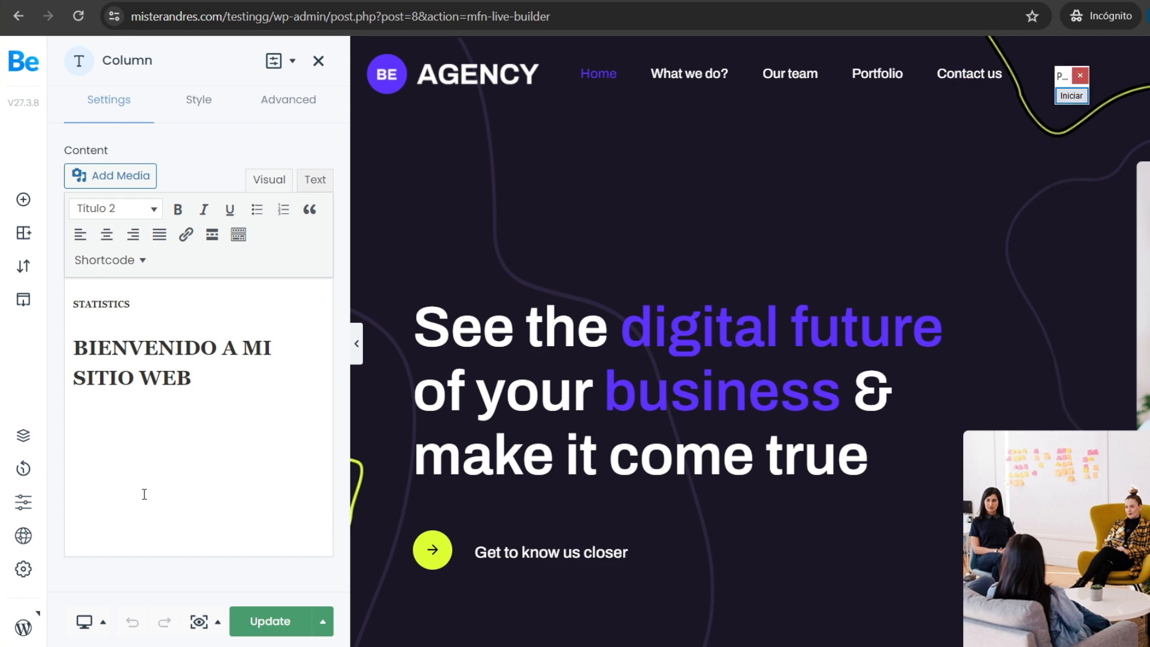
click(23, 535)
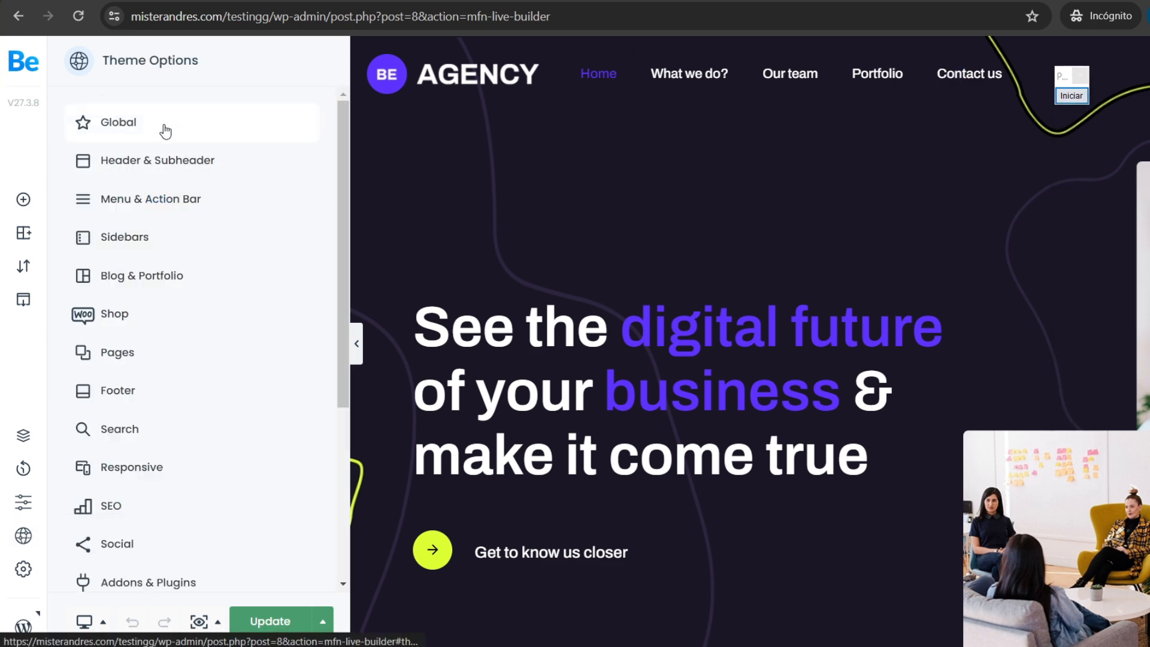
scroll(206, 257, down, 5)
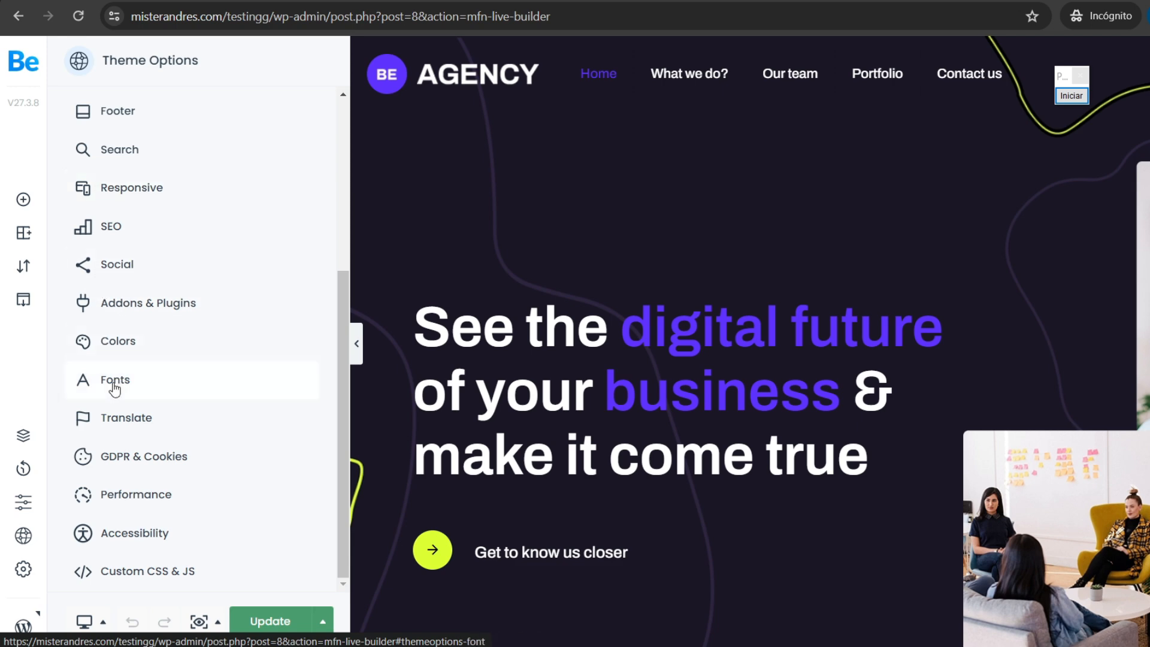
scroll(175, 505, up, 4)
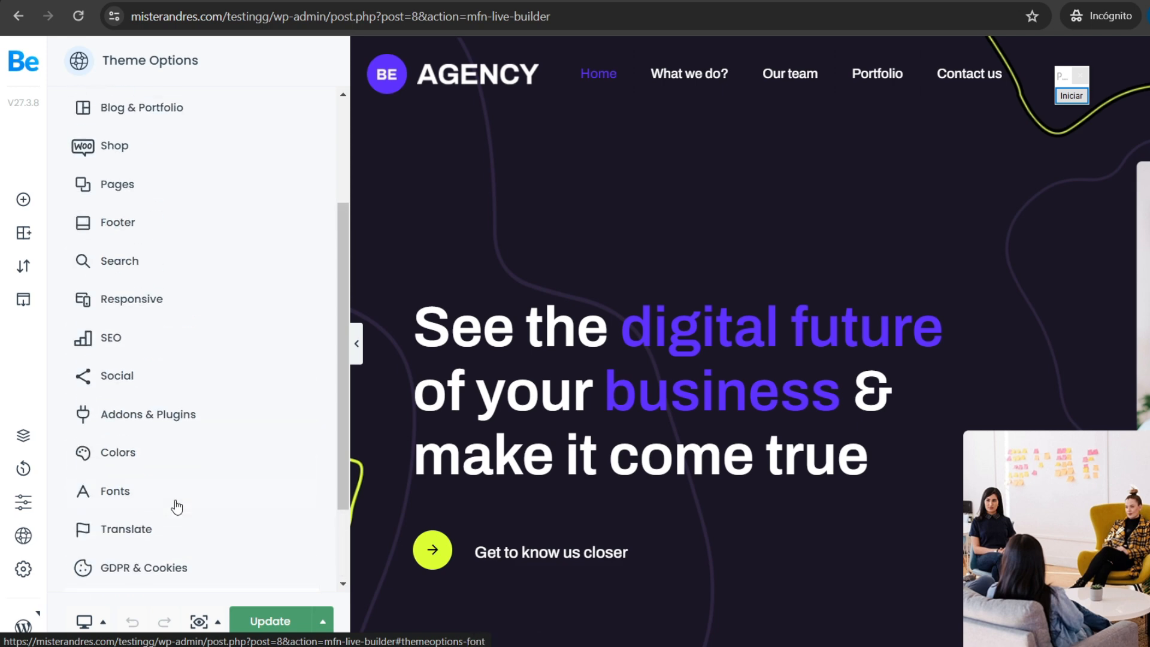
scroll(176, 507, up, 1)
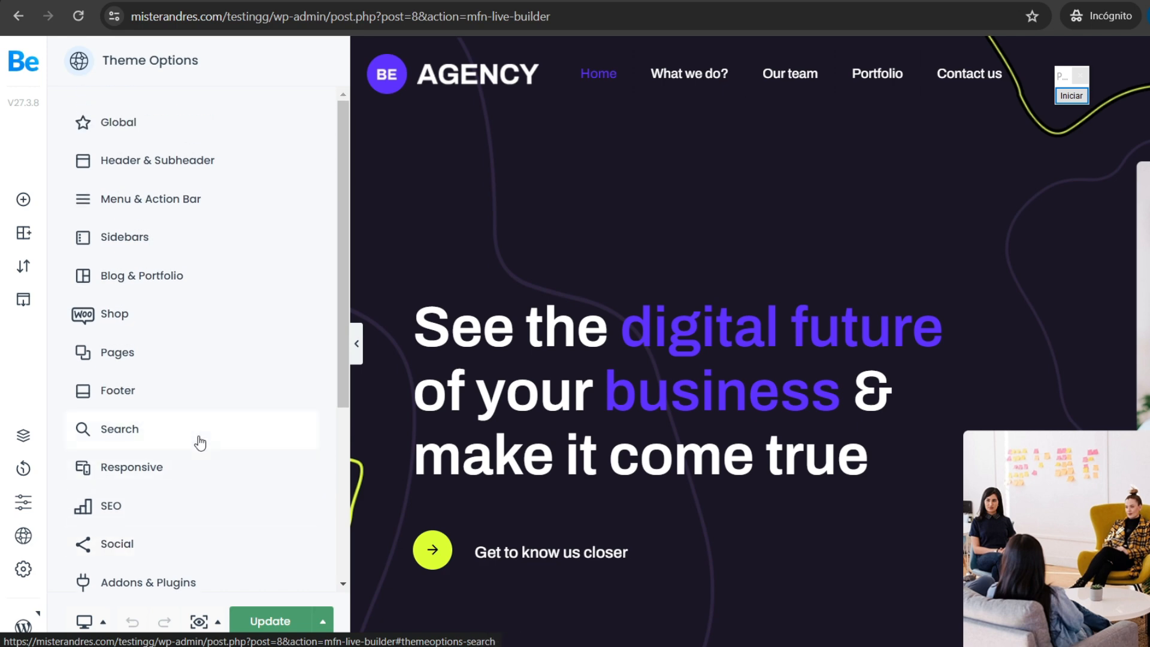
click(119, 125)
click(128, 188)
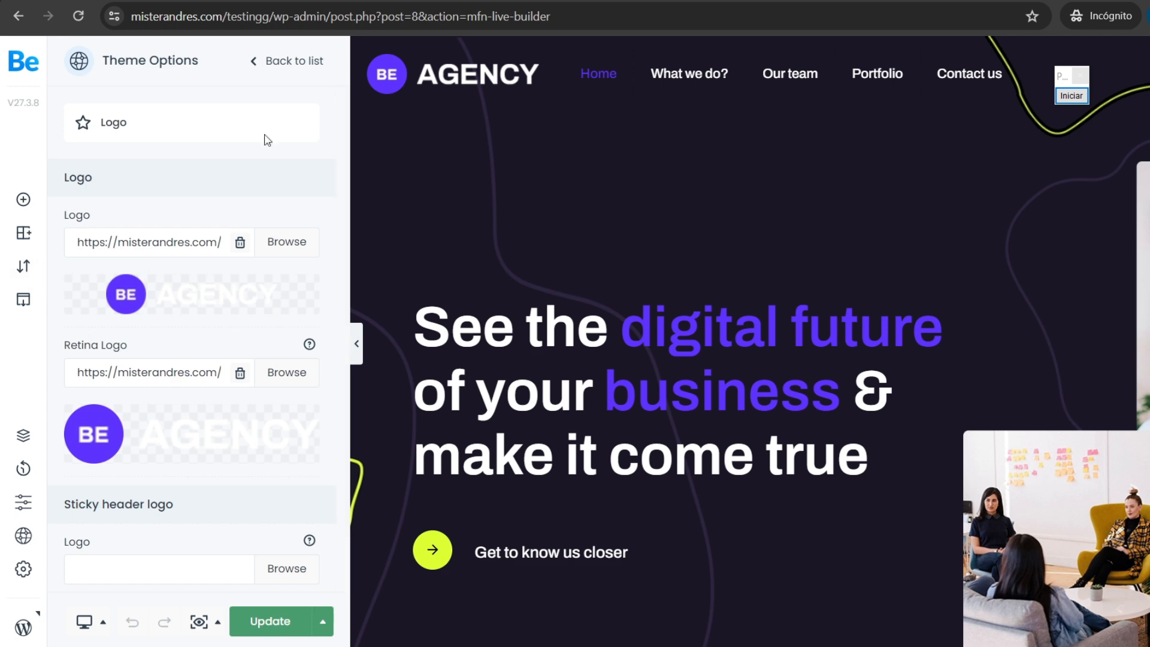
click(1073, 97)
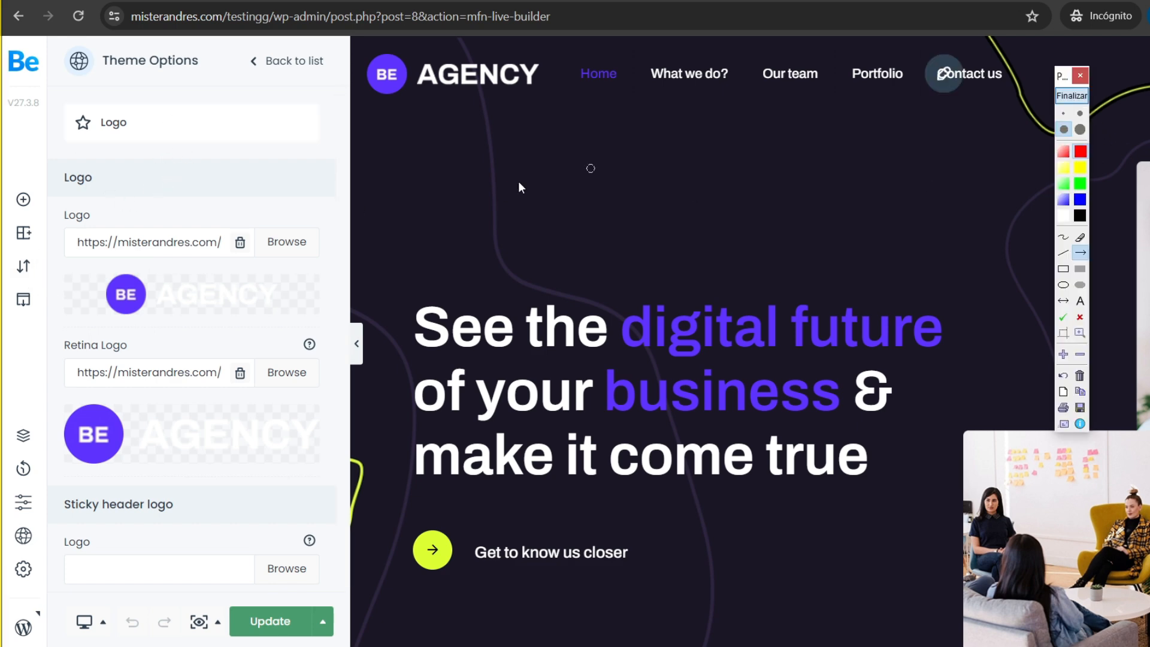
mouse_move(220, 261)
mouse_down()
mouse_move(303, 540)
mouse_move(287, 616)
mouse_move(279, 608)
mouse_up()
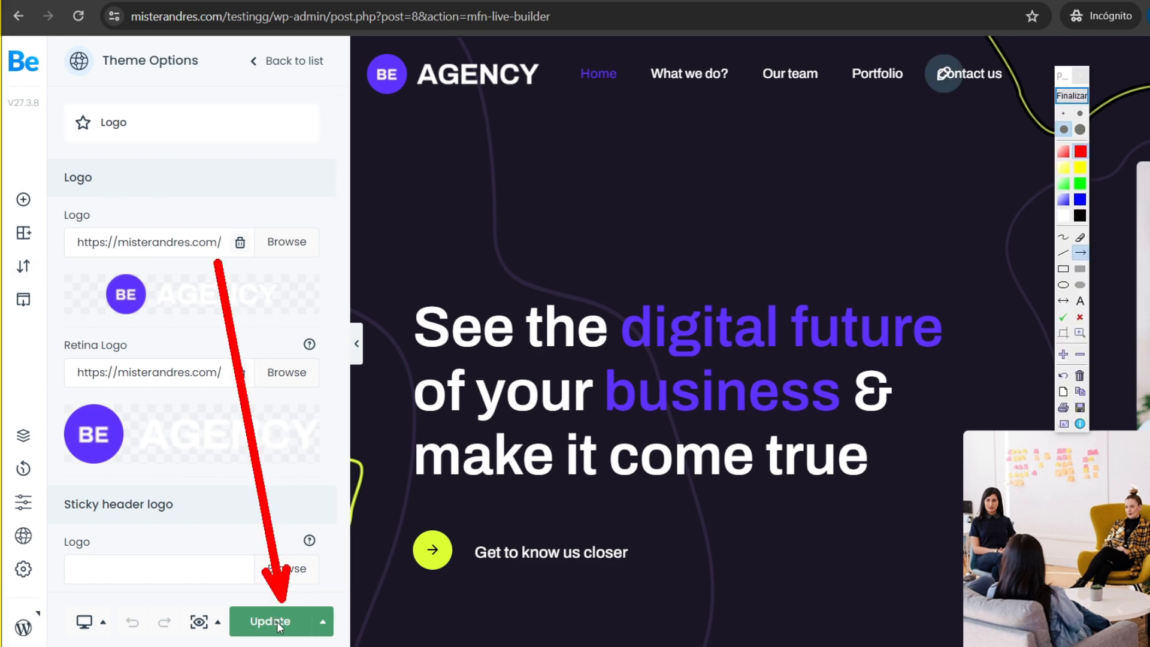
click(1071, 96)
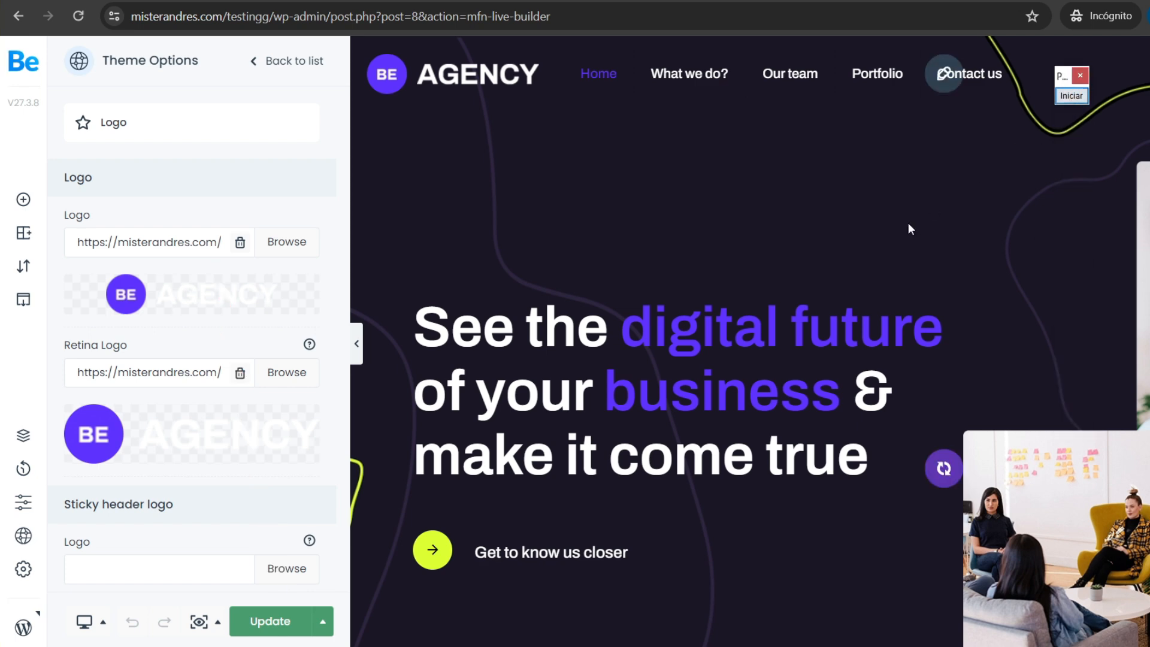